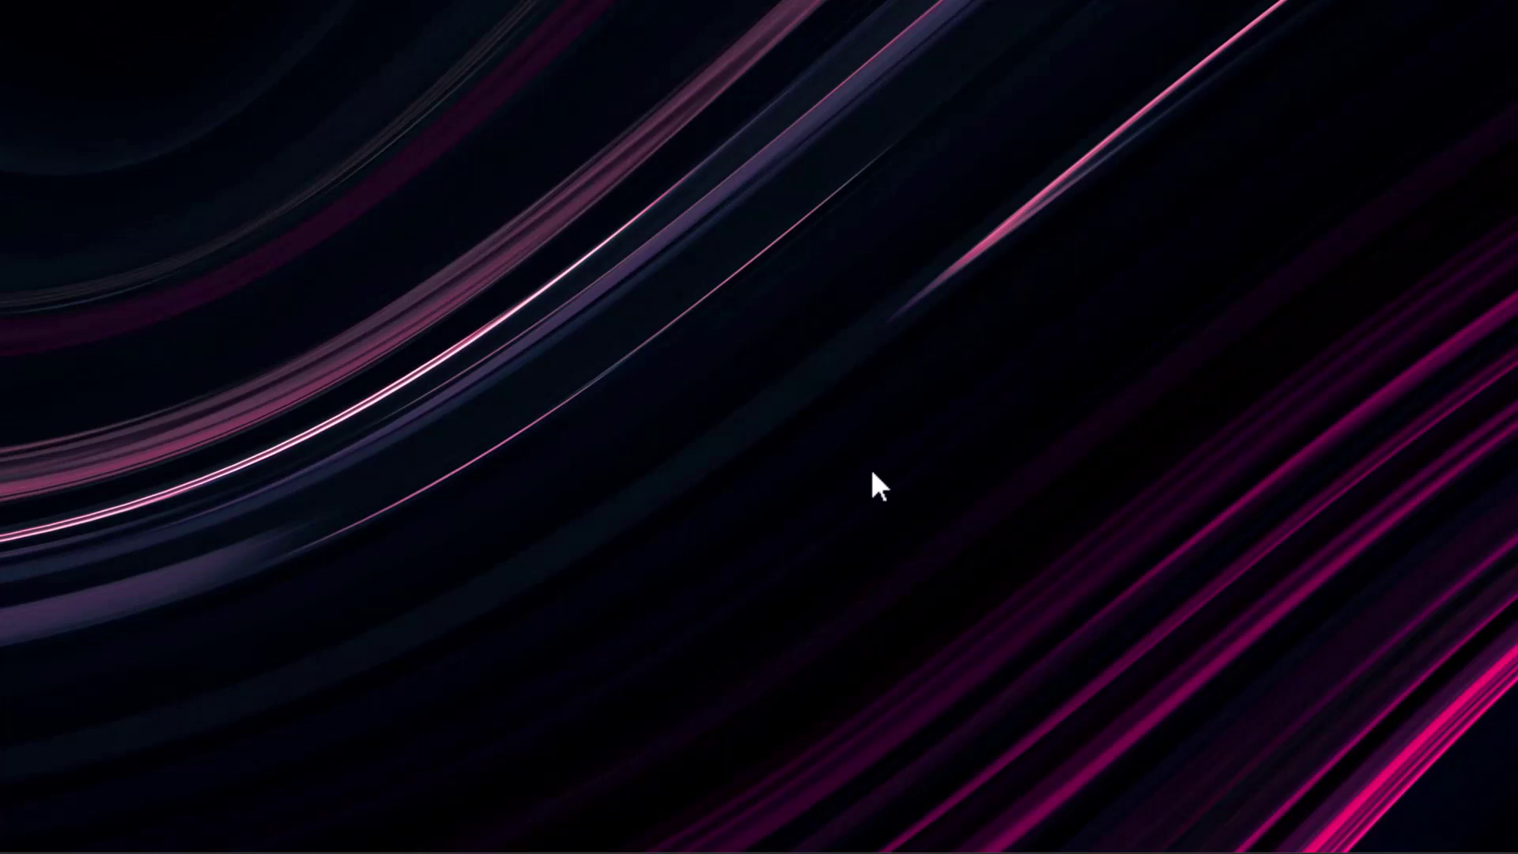
# Launch Firefox and load the router's login page at 192.168.10.1
pyautogui.moveTo(1356, 847)
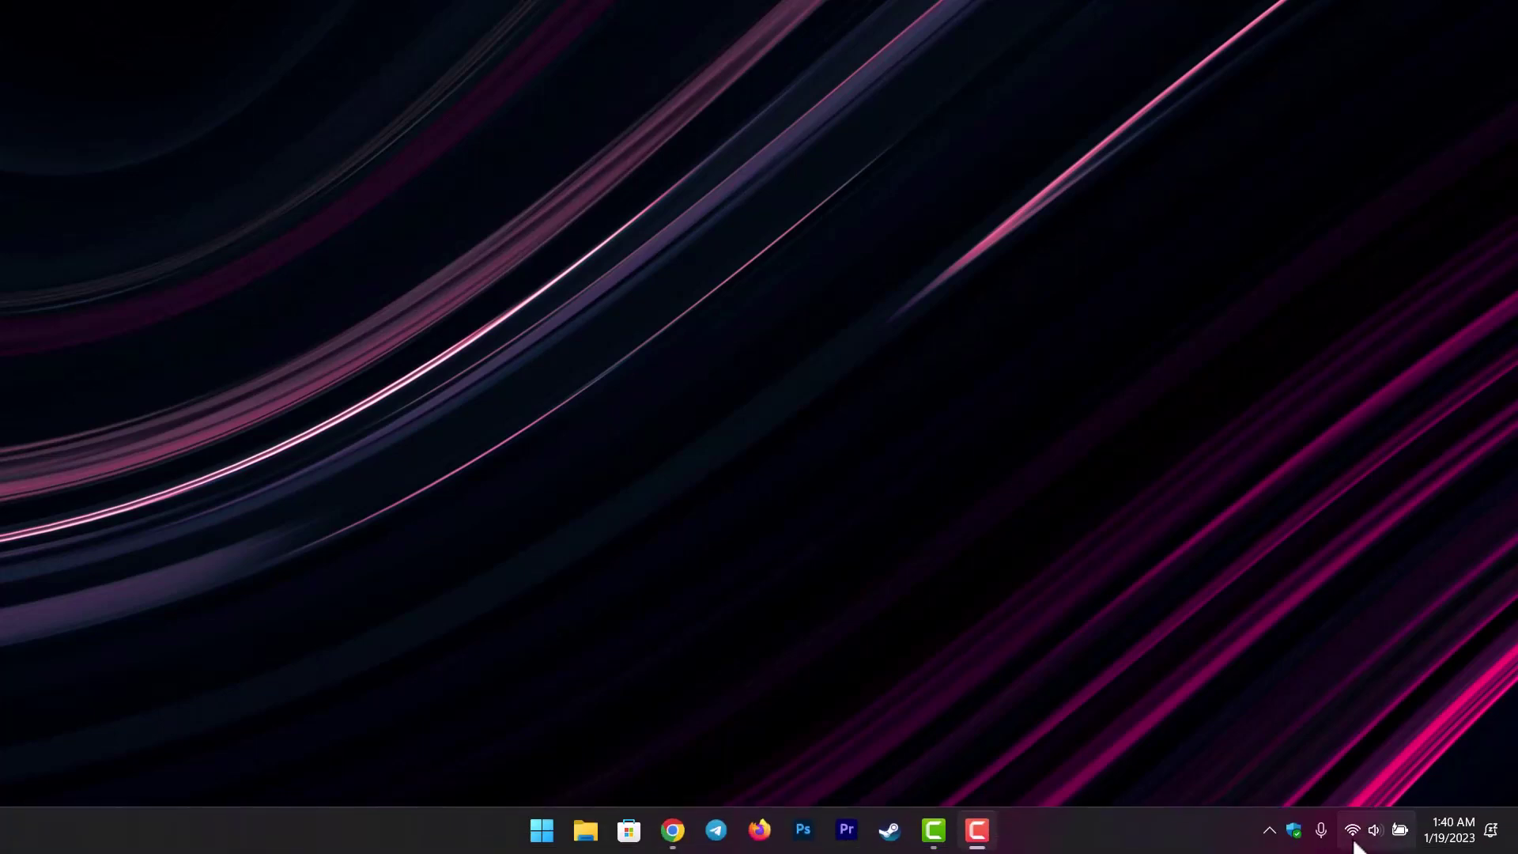
pyautogui.click(759, 830)
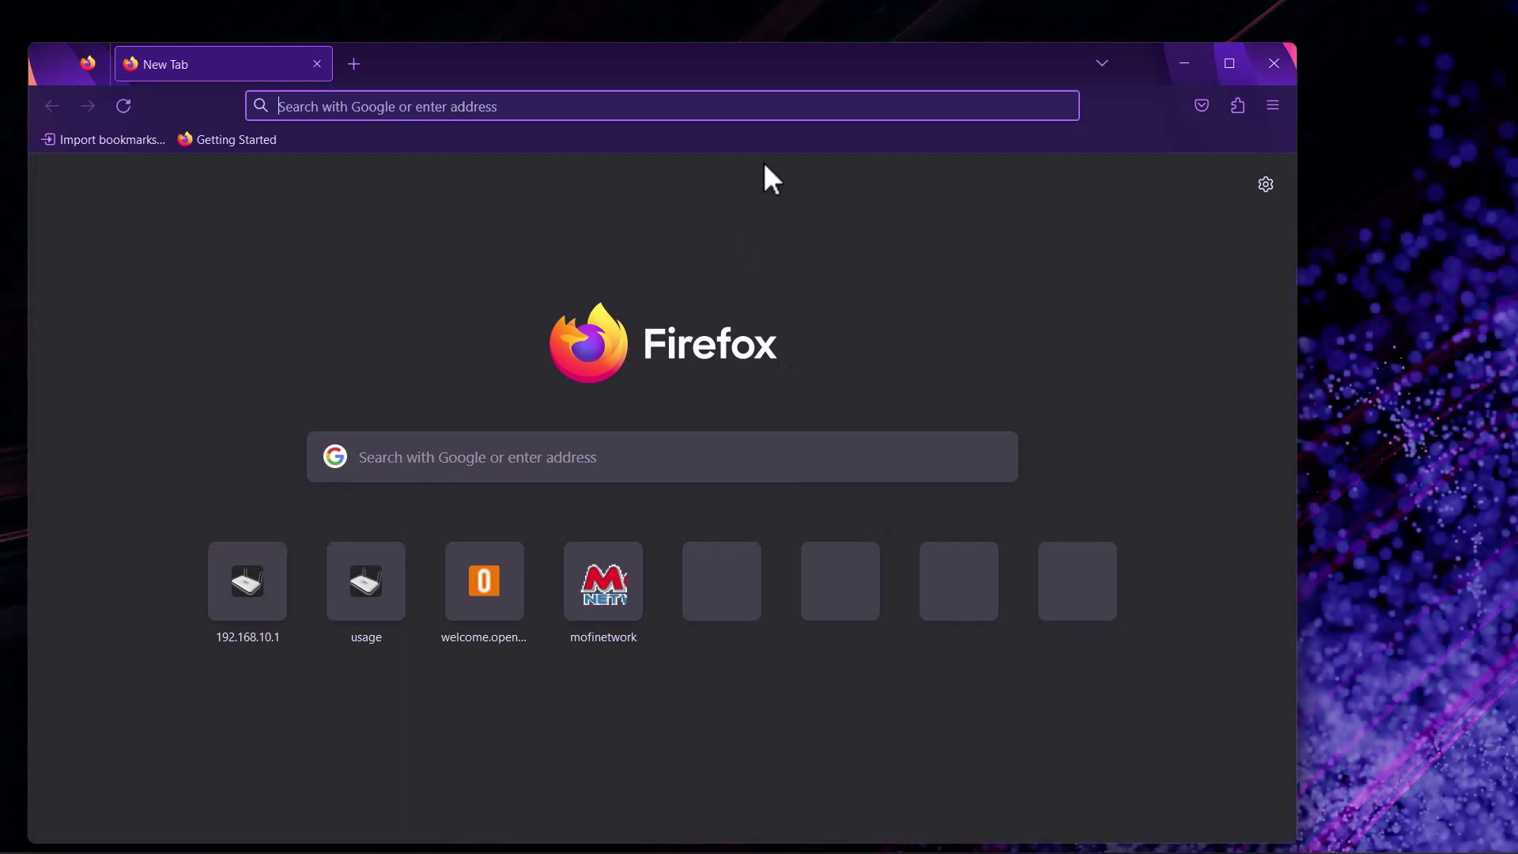
pyautogui.write('192.')
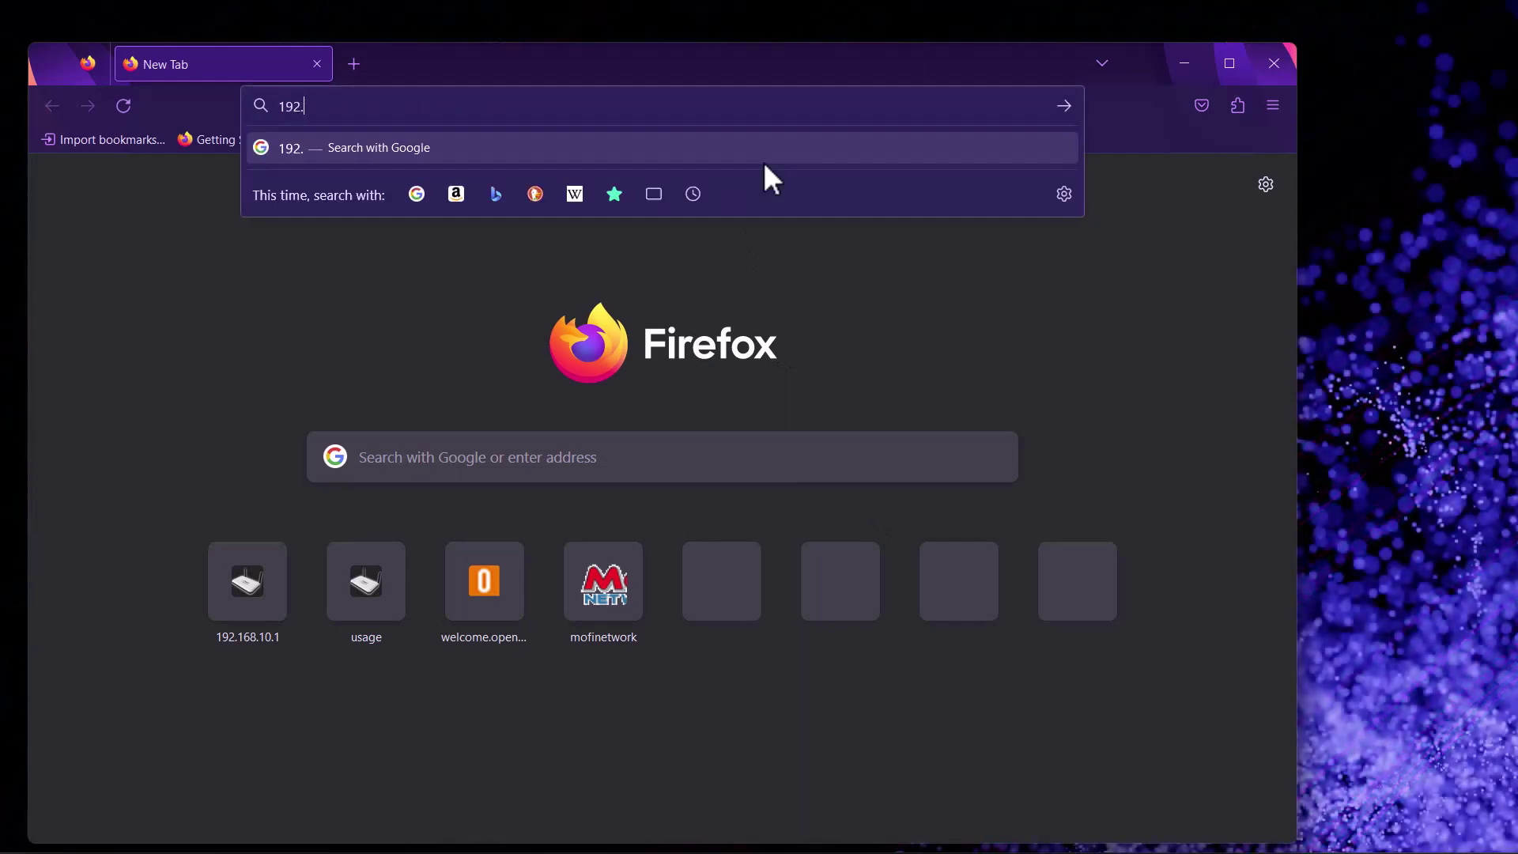
pyautogui.write('168.')
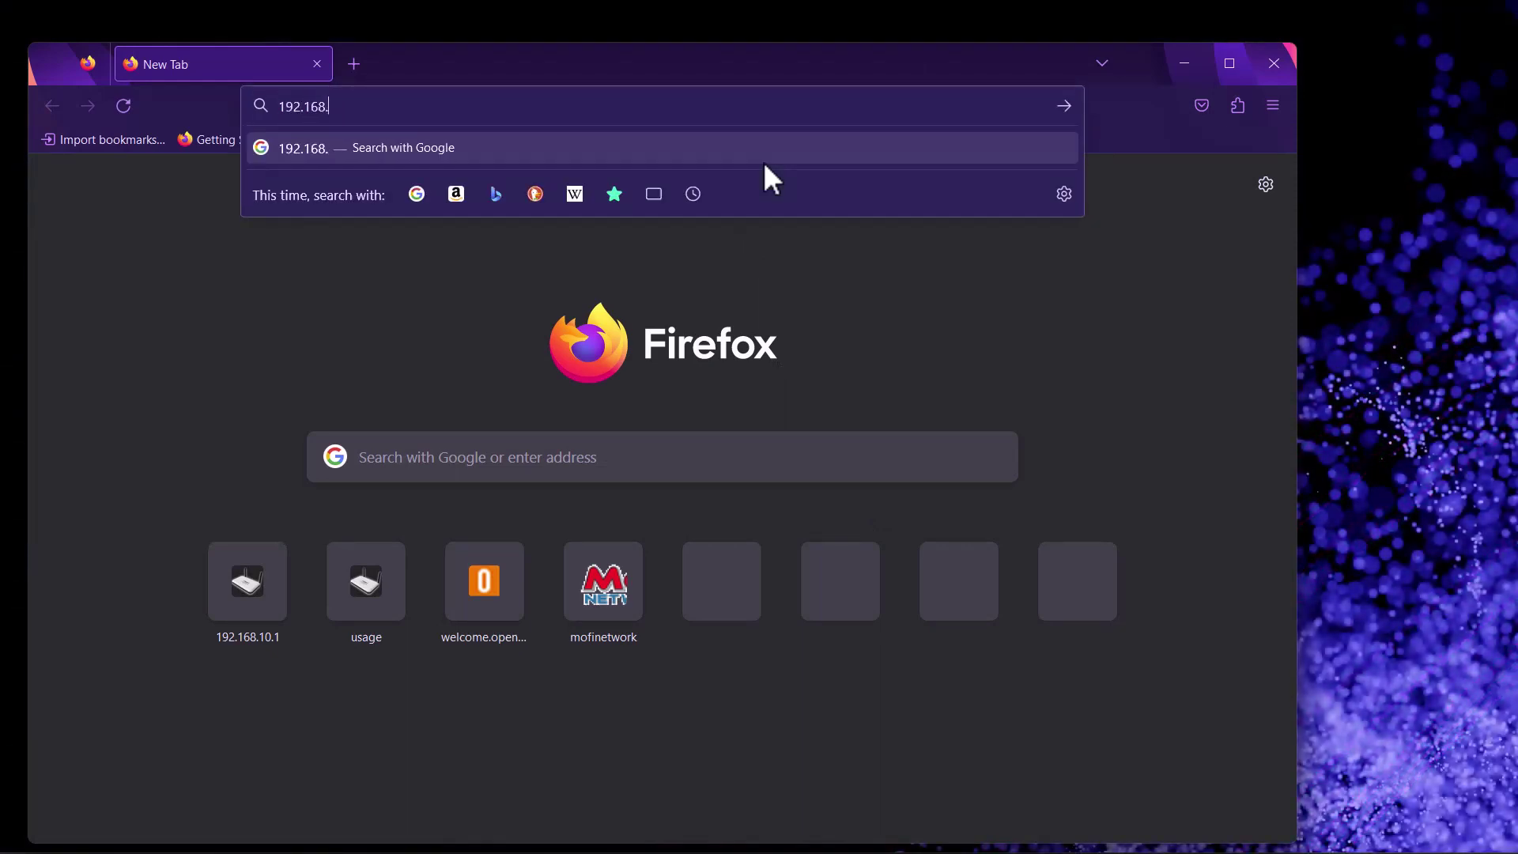
pyautogui.write('10.1')
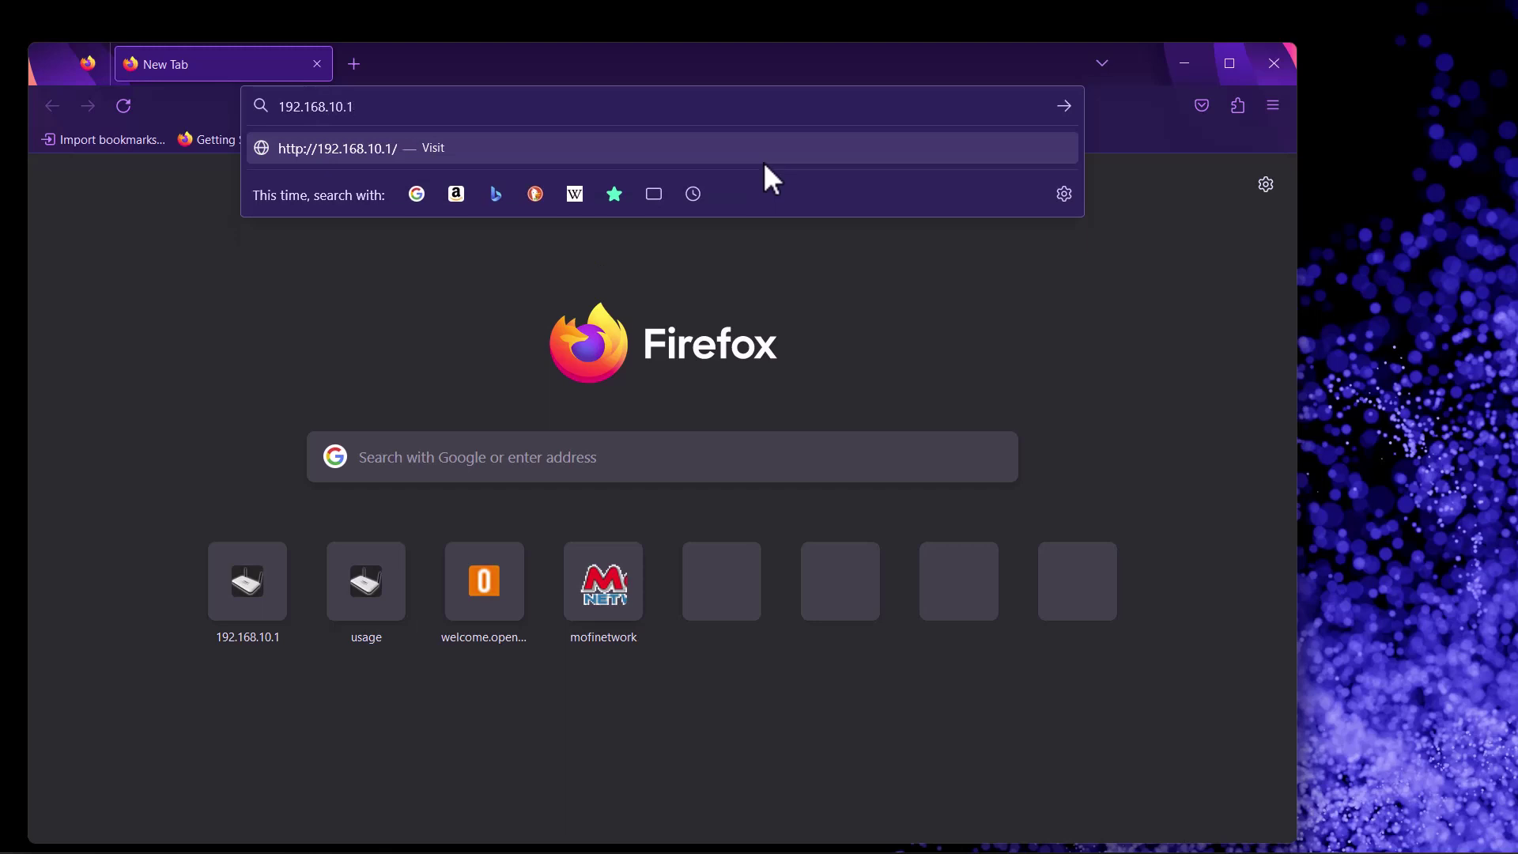
pyautogui.press('Return')
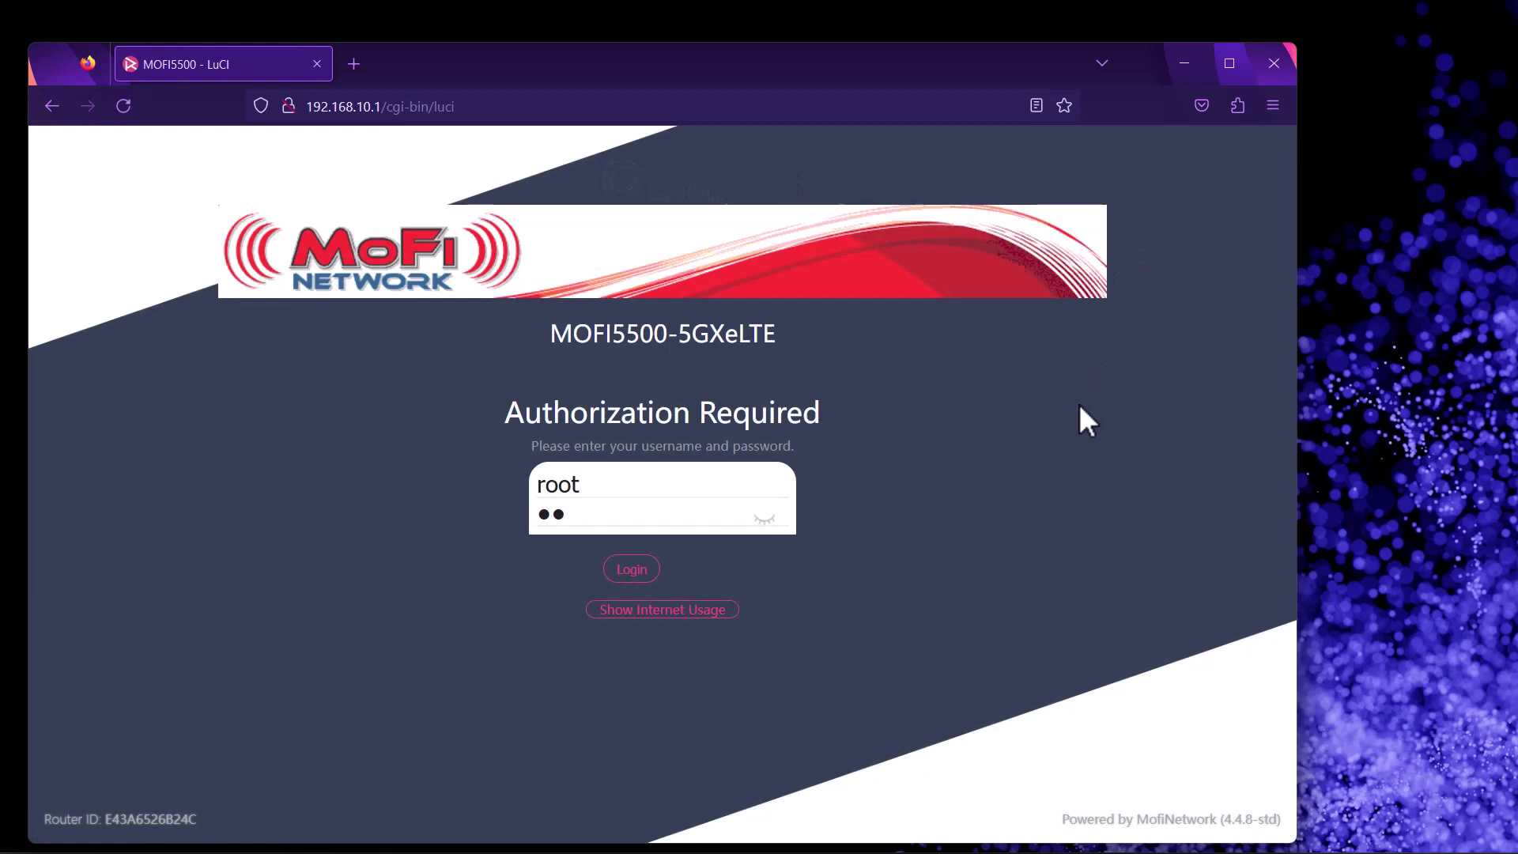
# Submit the router login and go to System › Remote Management
pyautogui.press('Return')
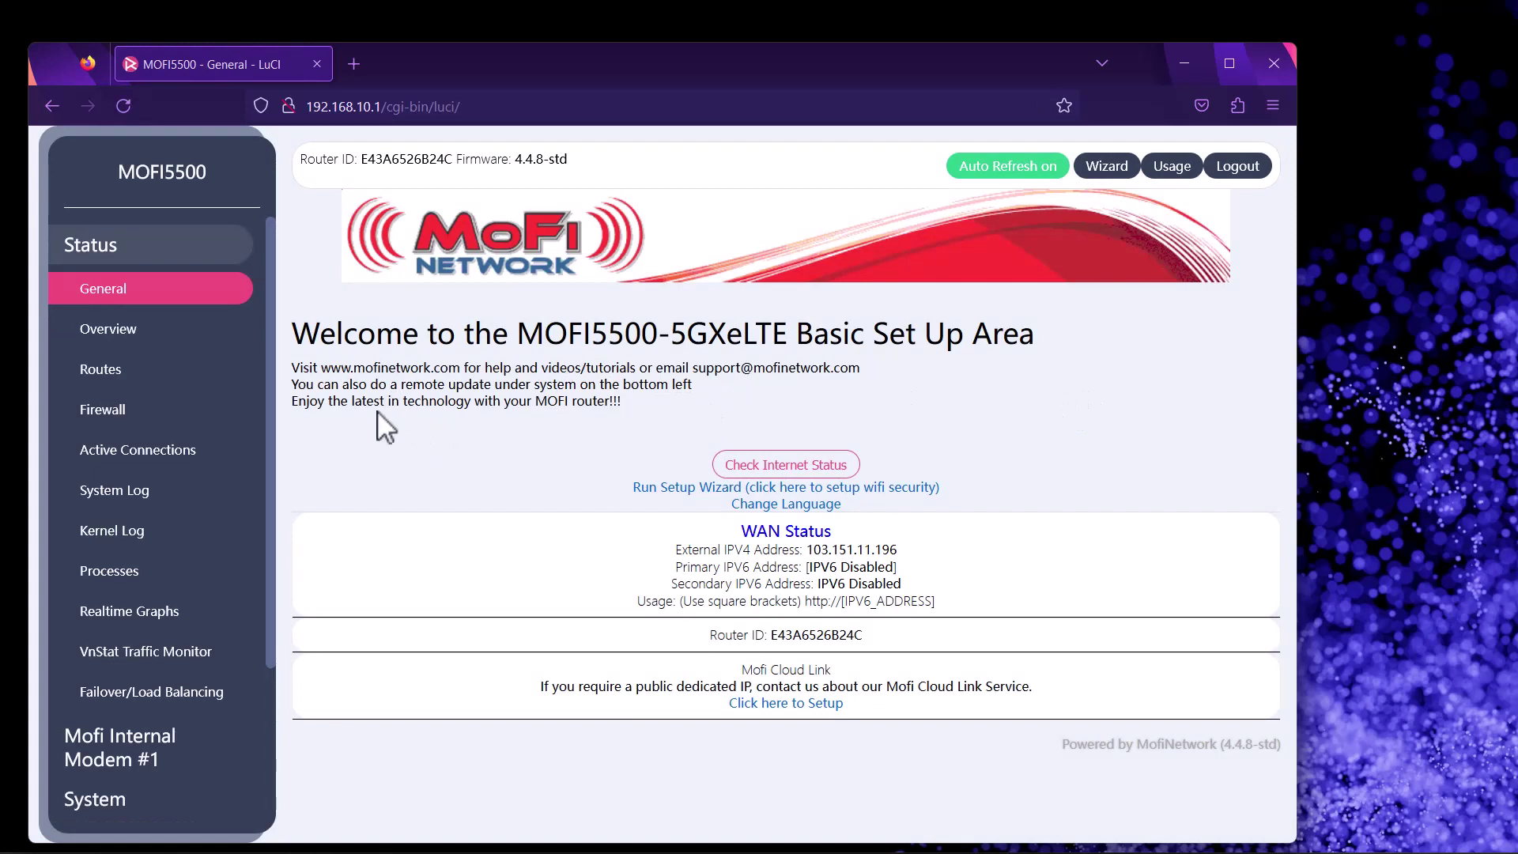
pyautogui.click(134, 261)
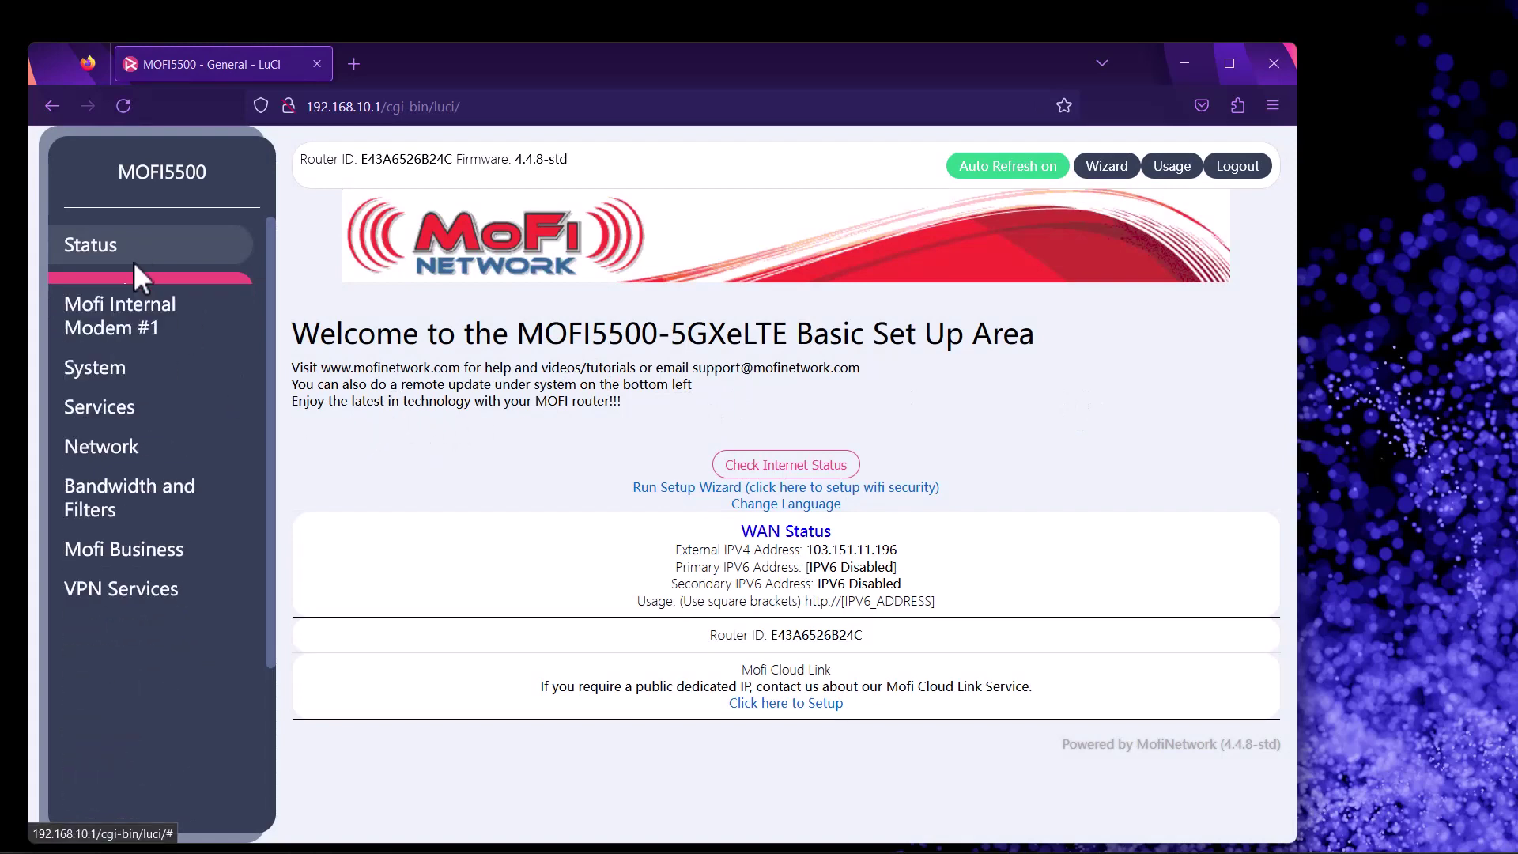
pyautogui.click(125, 355)
pyautogui.click(133, 554)
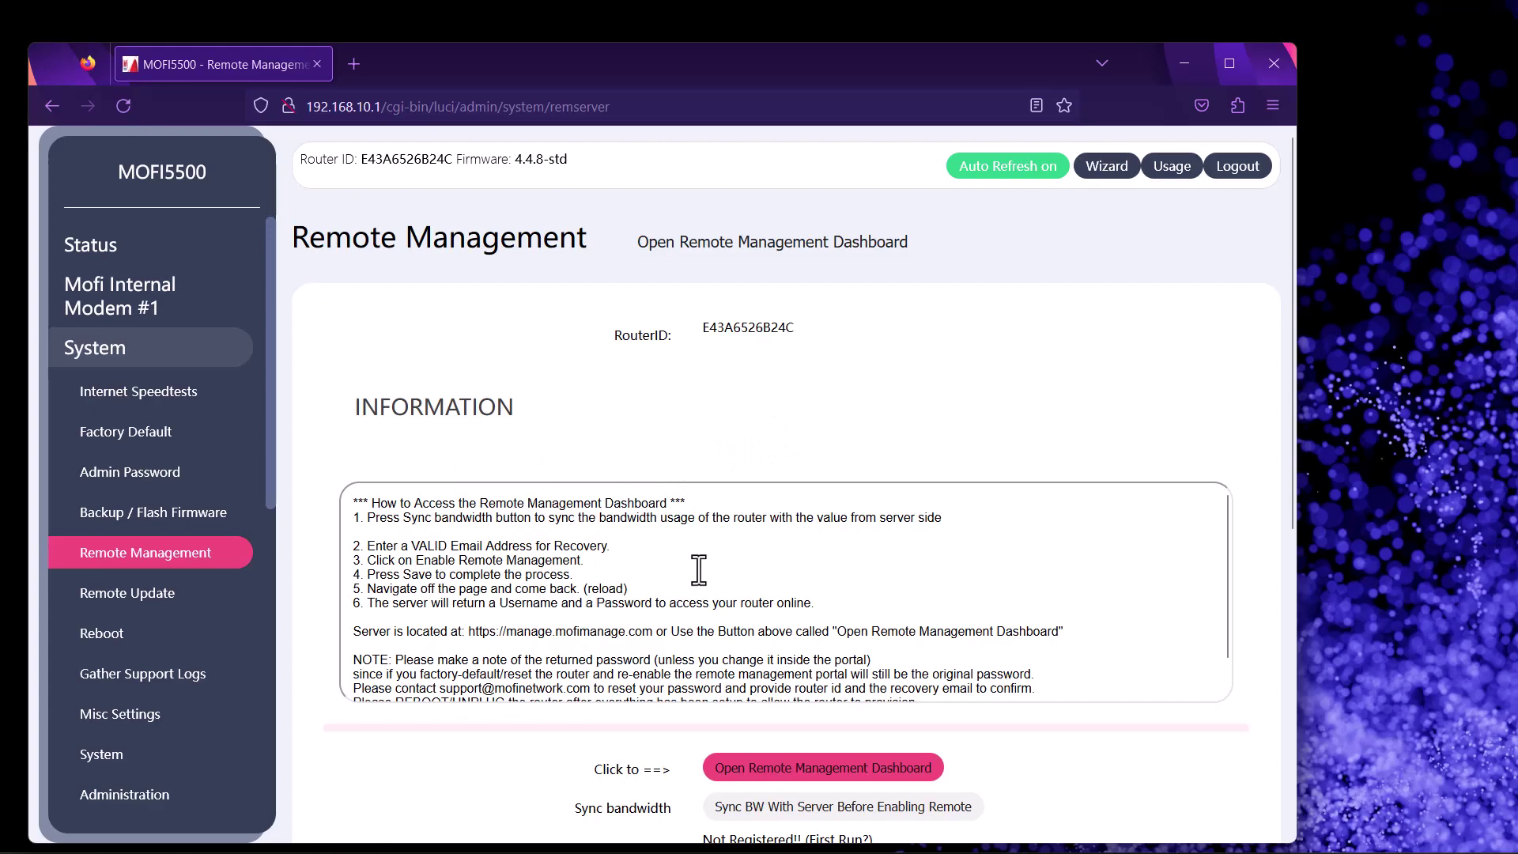
pyautogui.scroll(-1, 1173, 671)
pyautogui.scroll(-1, 1098, 680)
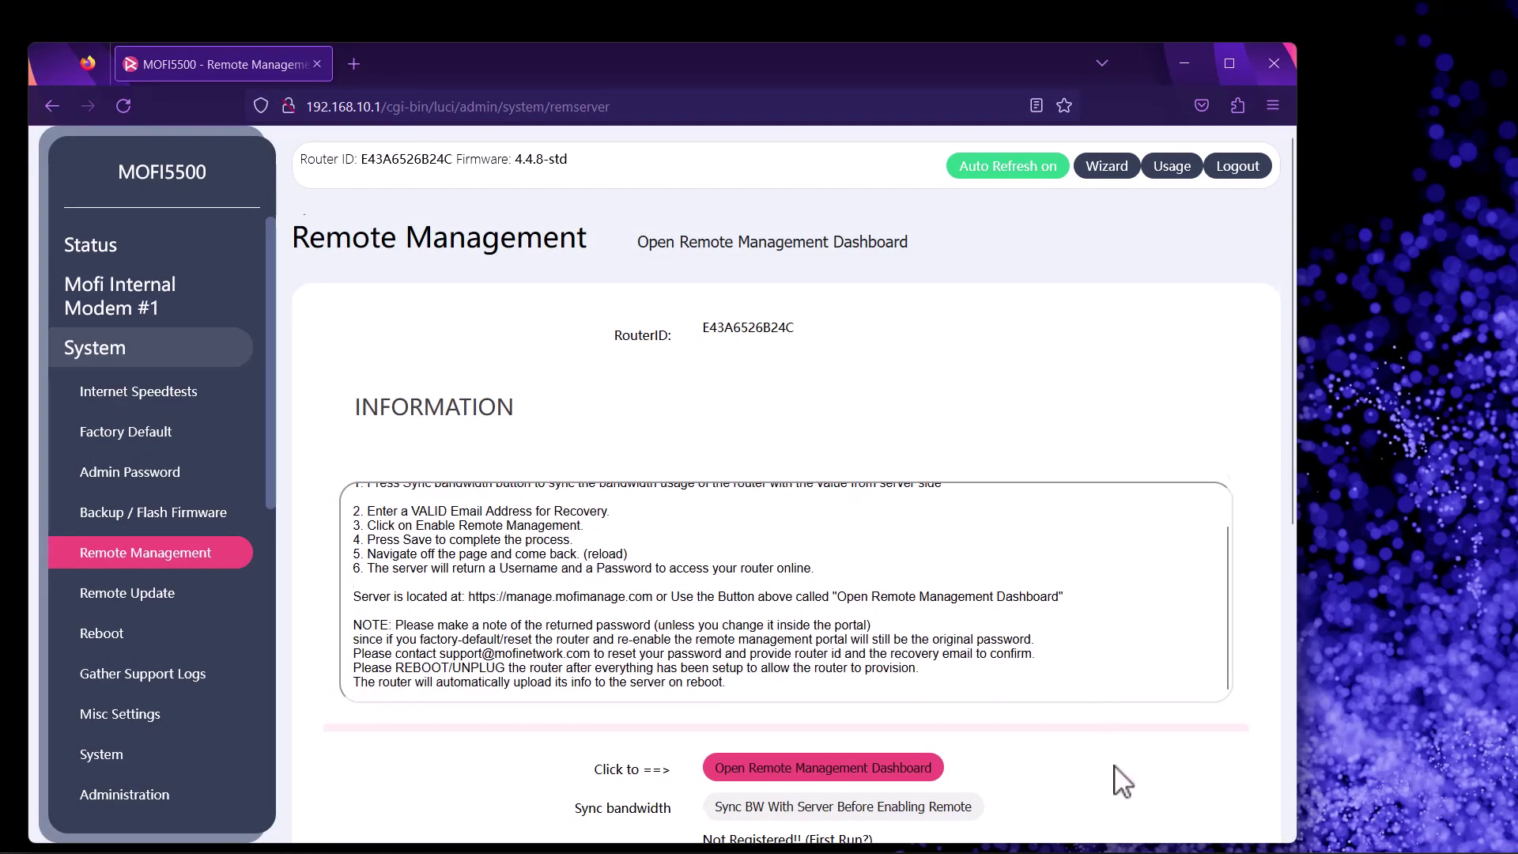
pyautogui.scroll(-5, 1122, 782)
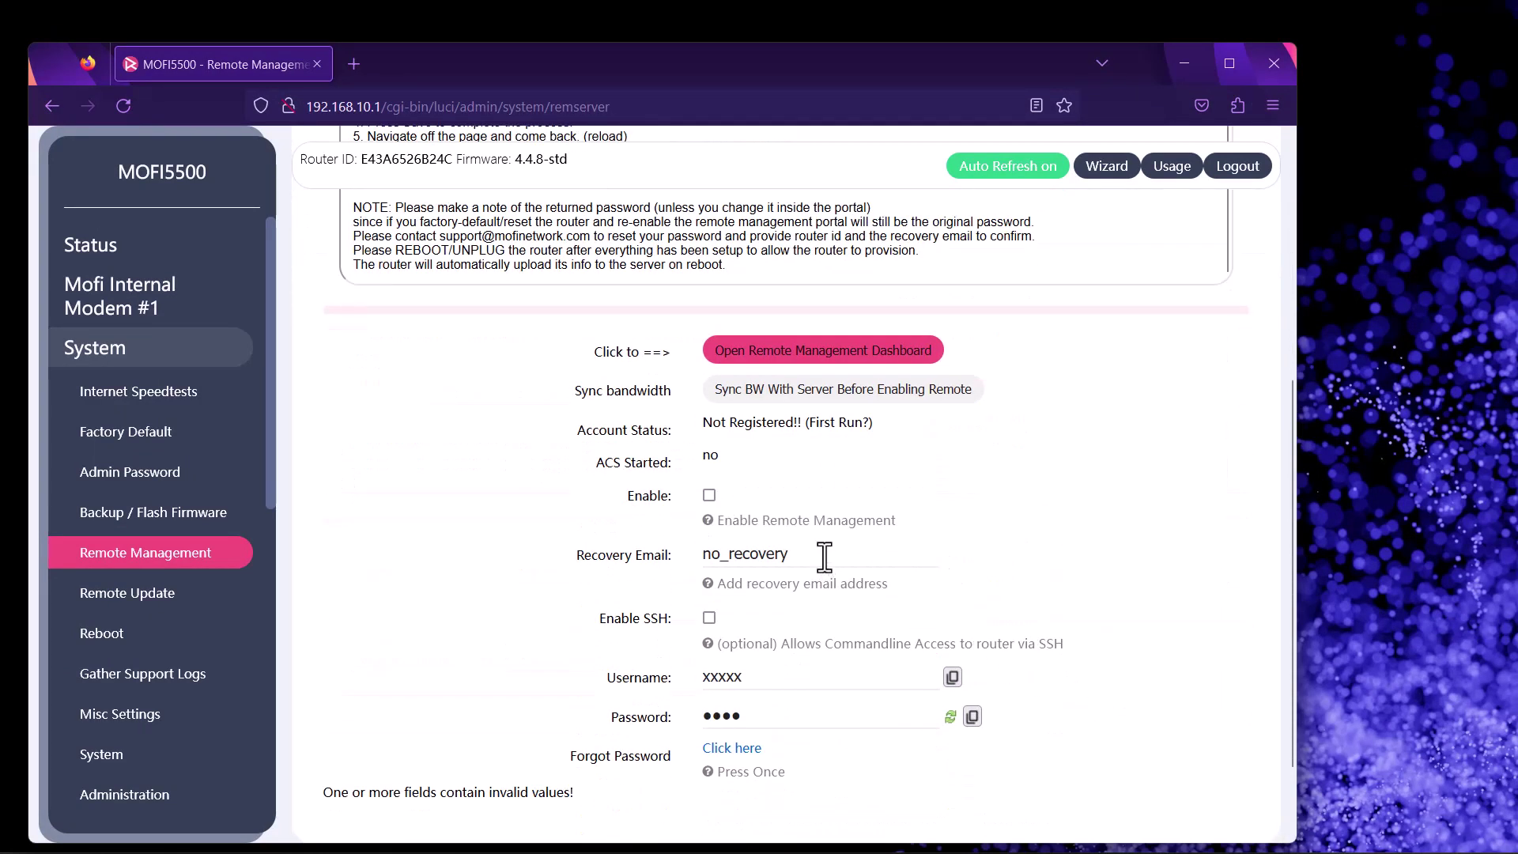
# Replace the no_recovery placeholder with a recovery e-mail address and enable remote management
pyautogui.moveTo(825, 556); pyautogui.dragTo(583, 553)
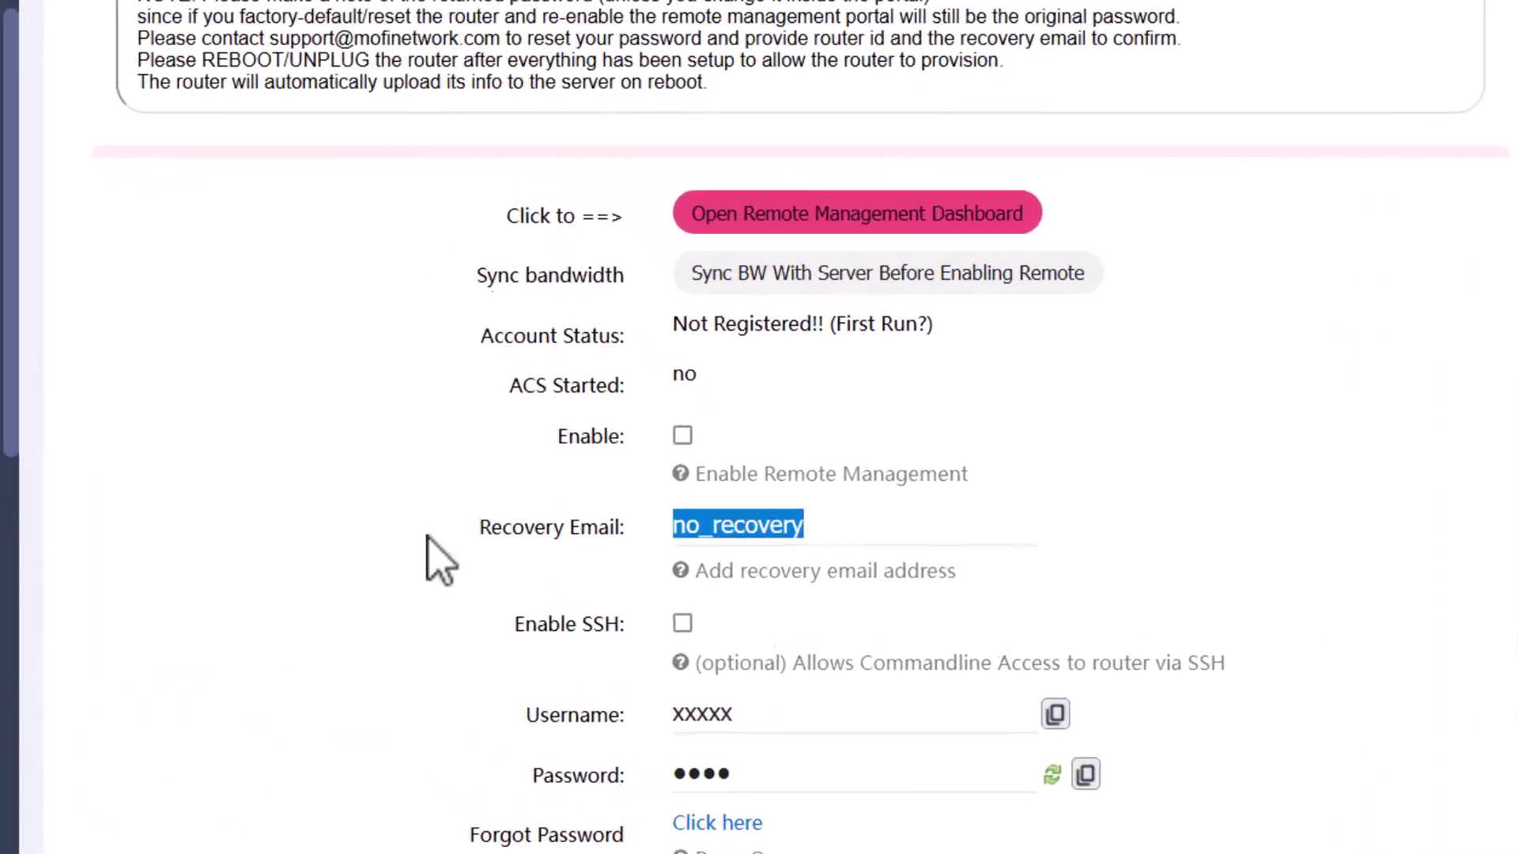
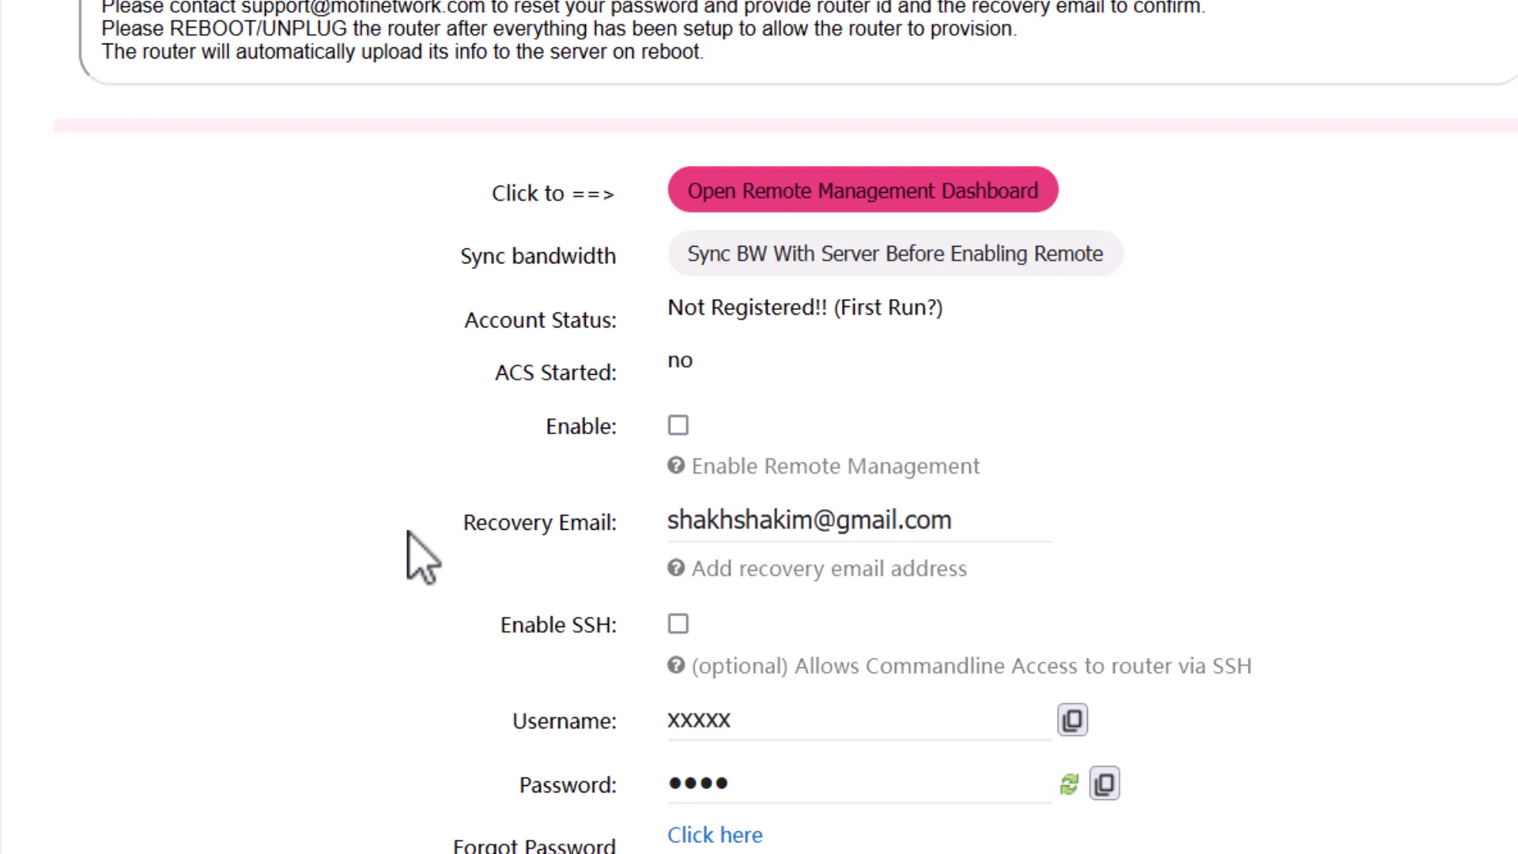
pyautogui.click(678, 427)
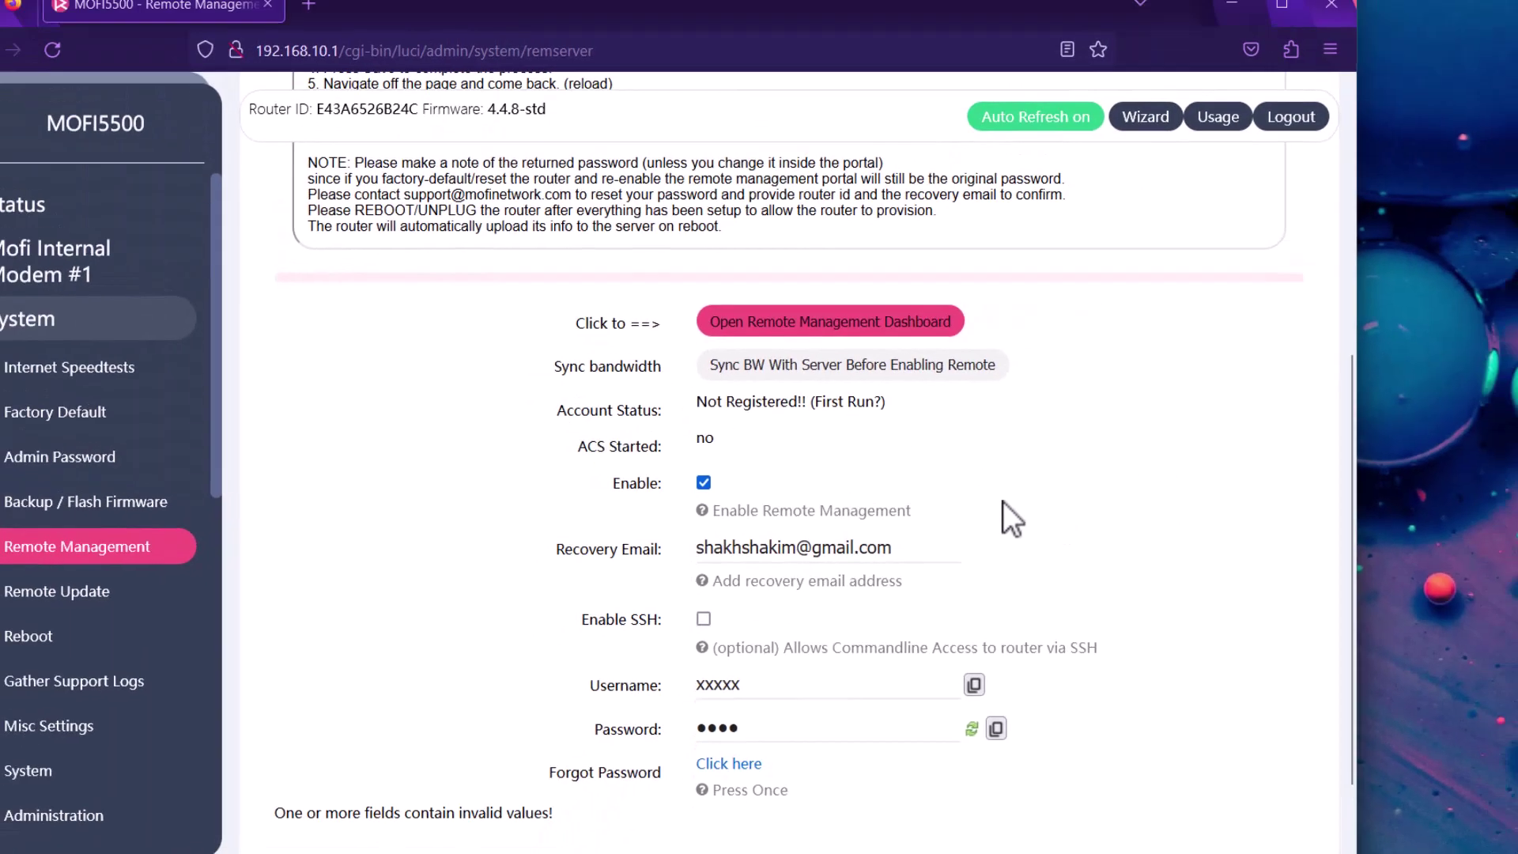
# Save the remote management settings and reveal the stored password
pyautogui.scroll(3, 984, 473)
pyautogui.scroll(-3, 1138, 548)
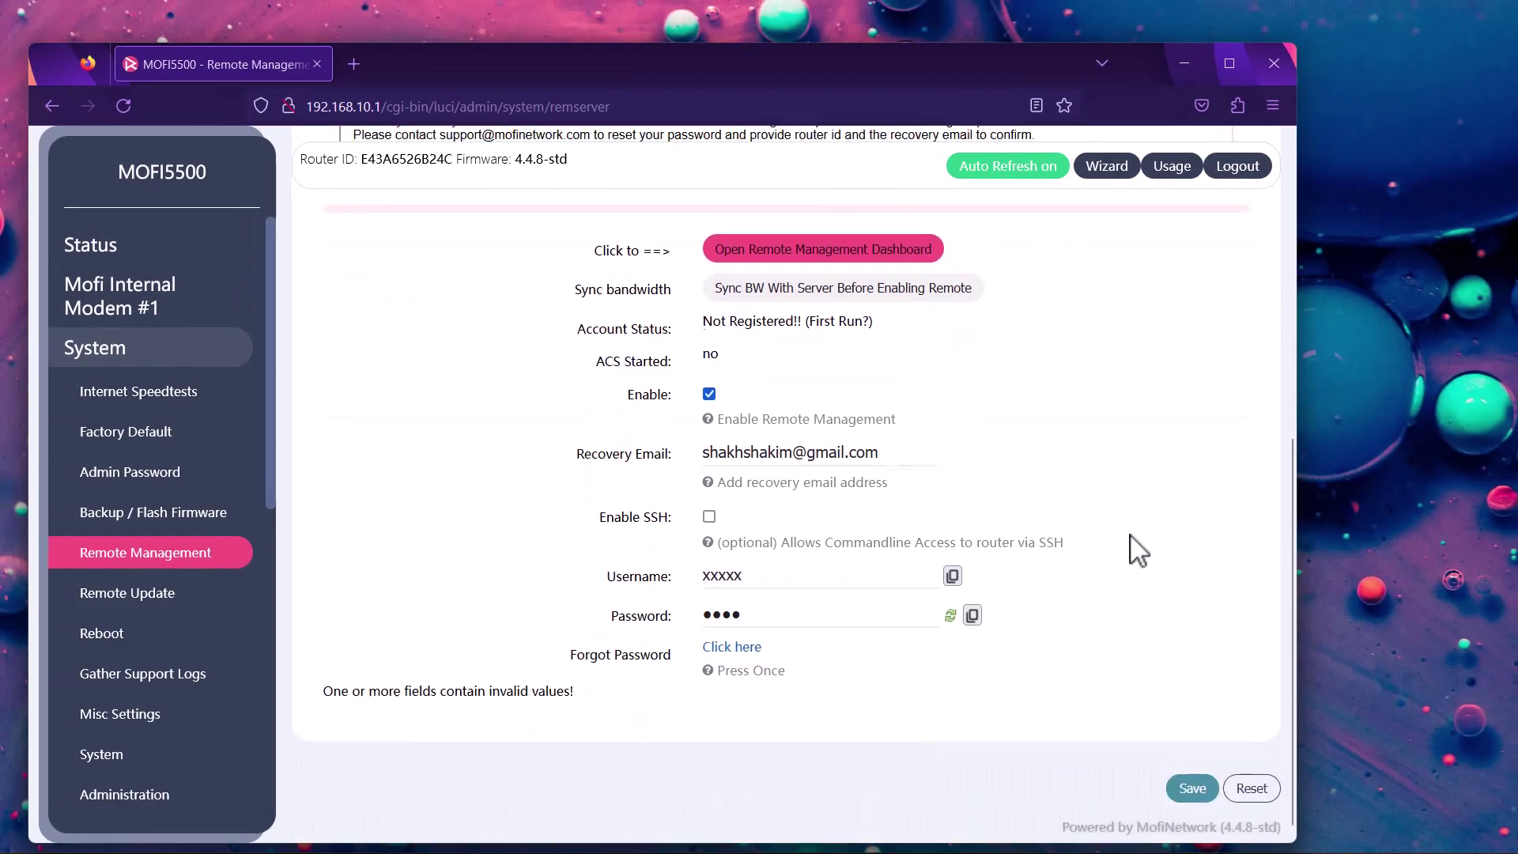
pyautogui.click(1192, 781)
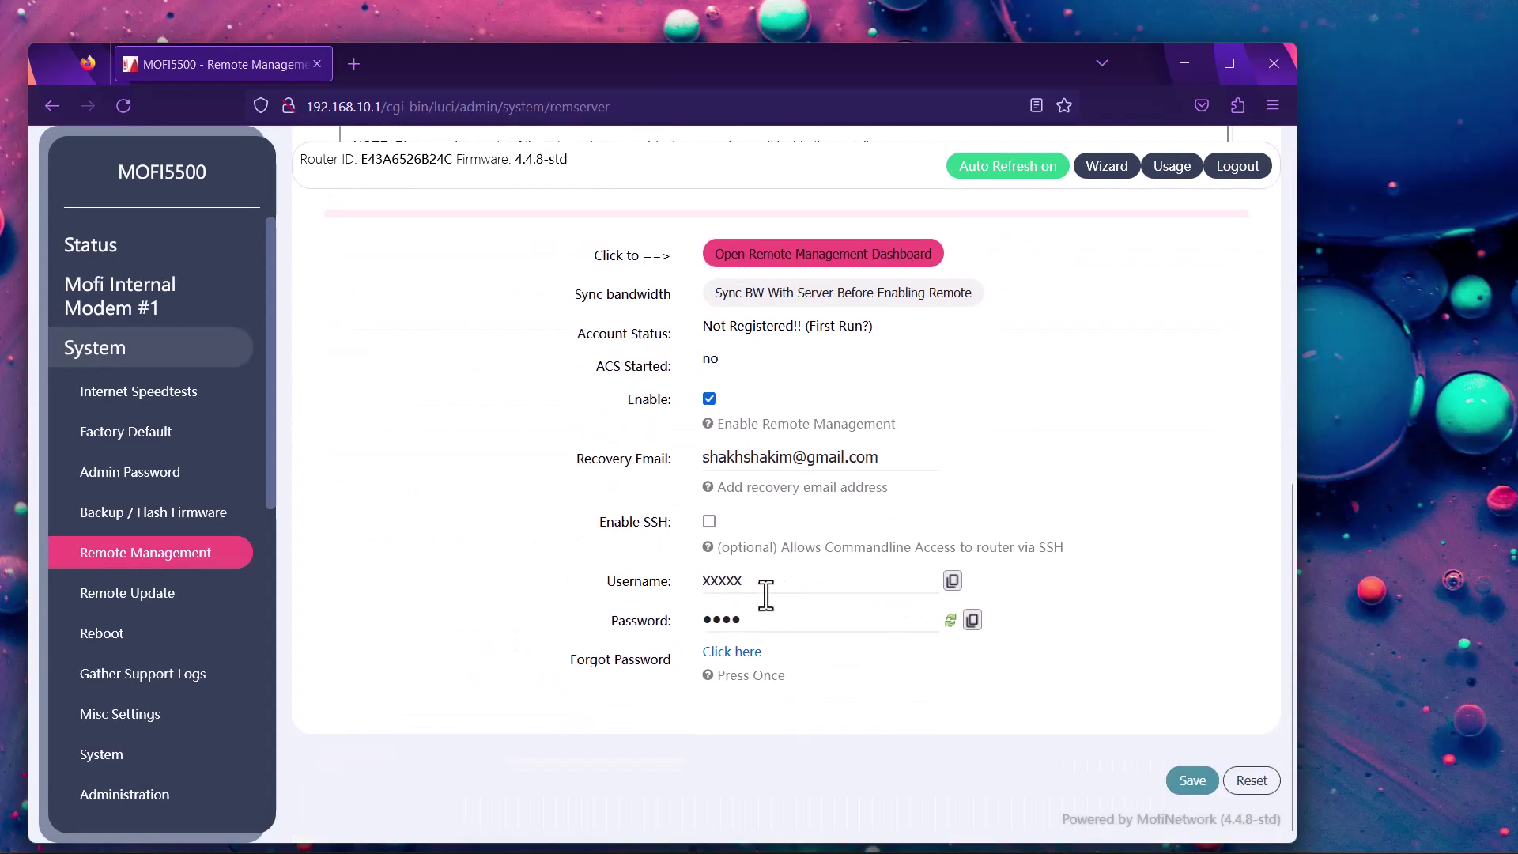
pyautogui.click(950, 620)
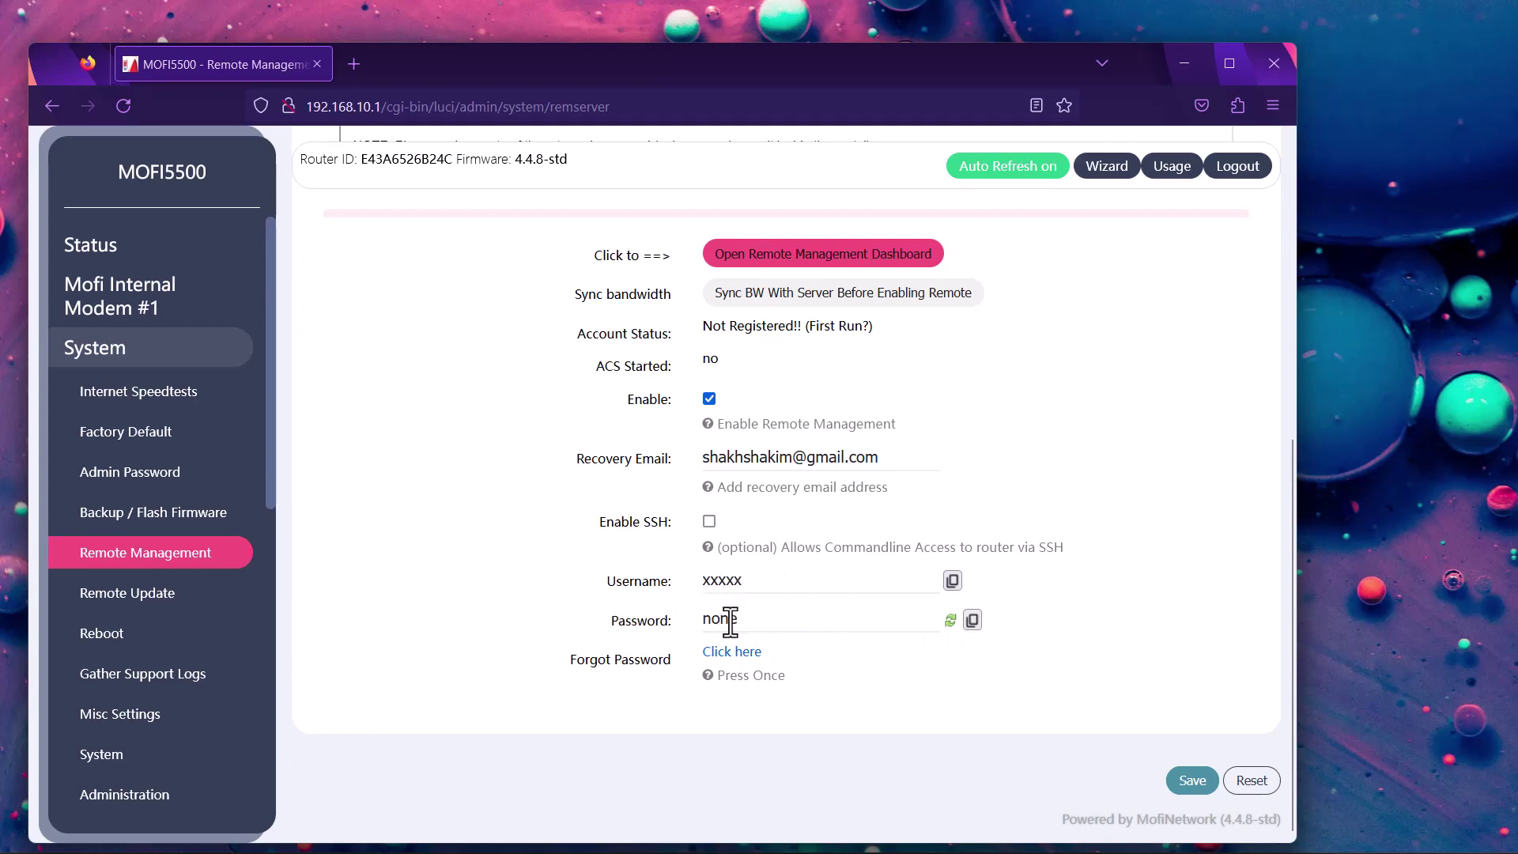
pyautogui.scroll(5, 686, 624)
pyautogui.scroll(2, 686, 625)
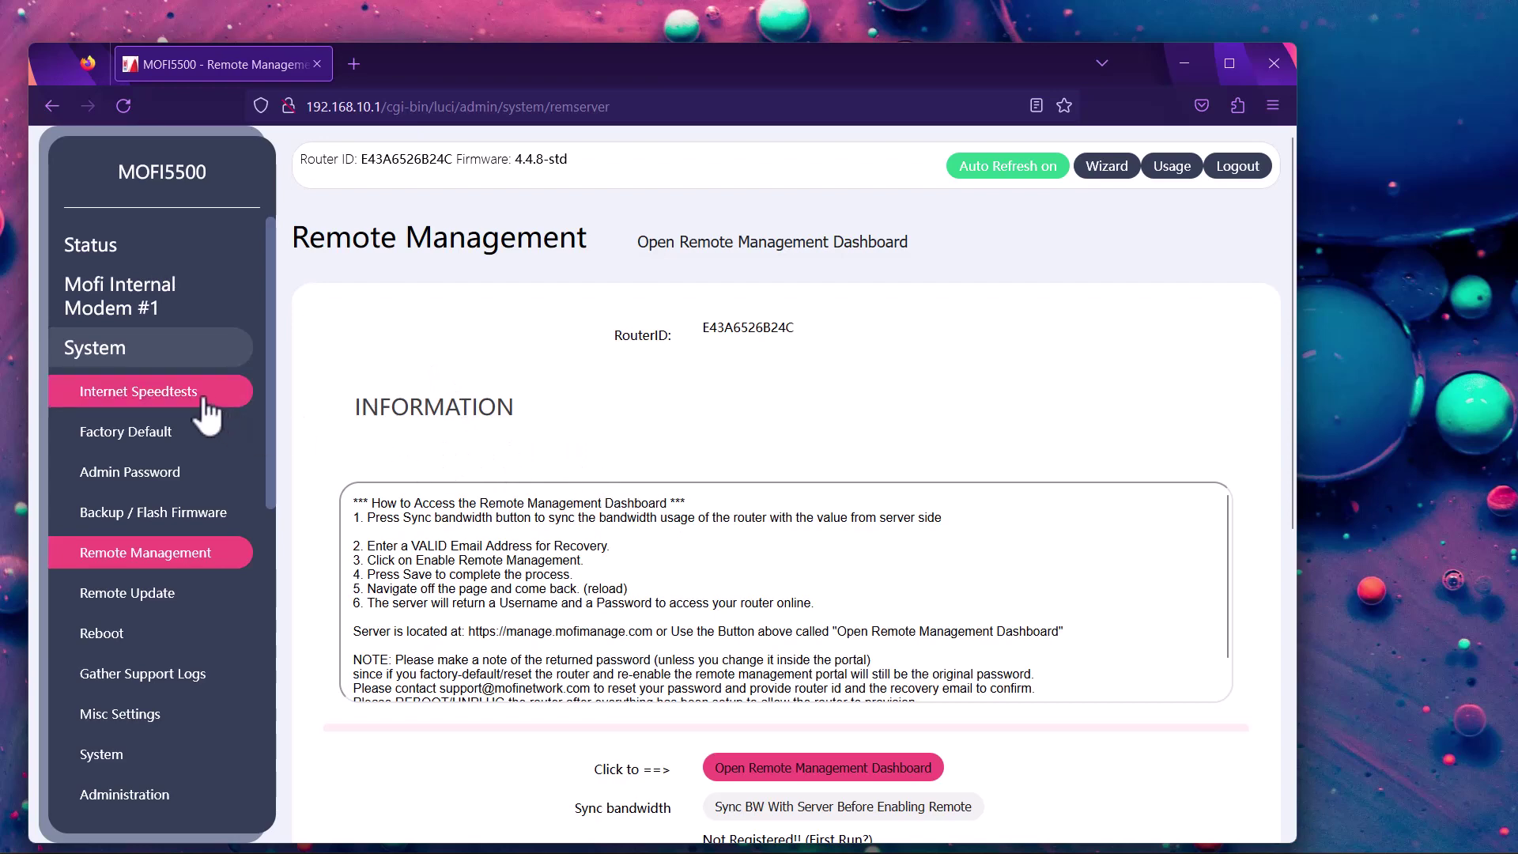
# Visit Status › General, then return to System › Remote Management to see Already_Registered status
pyautogui.click(104, 254)
pyautogui.click(103, 289)
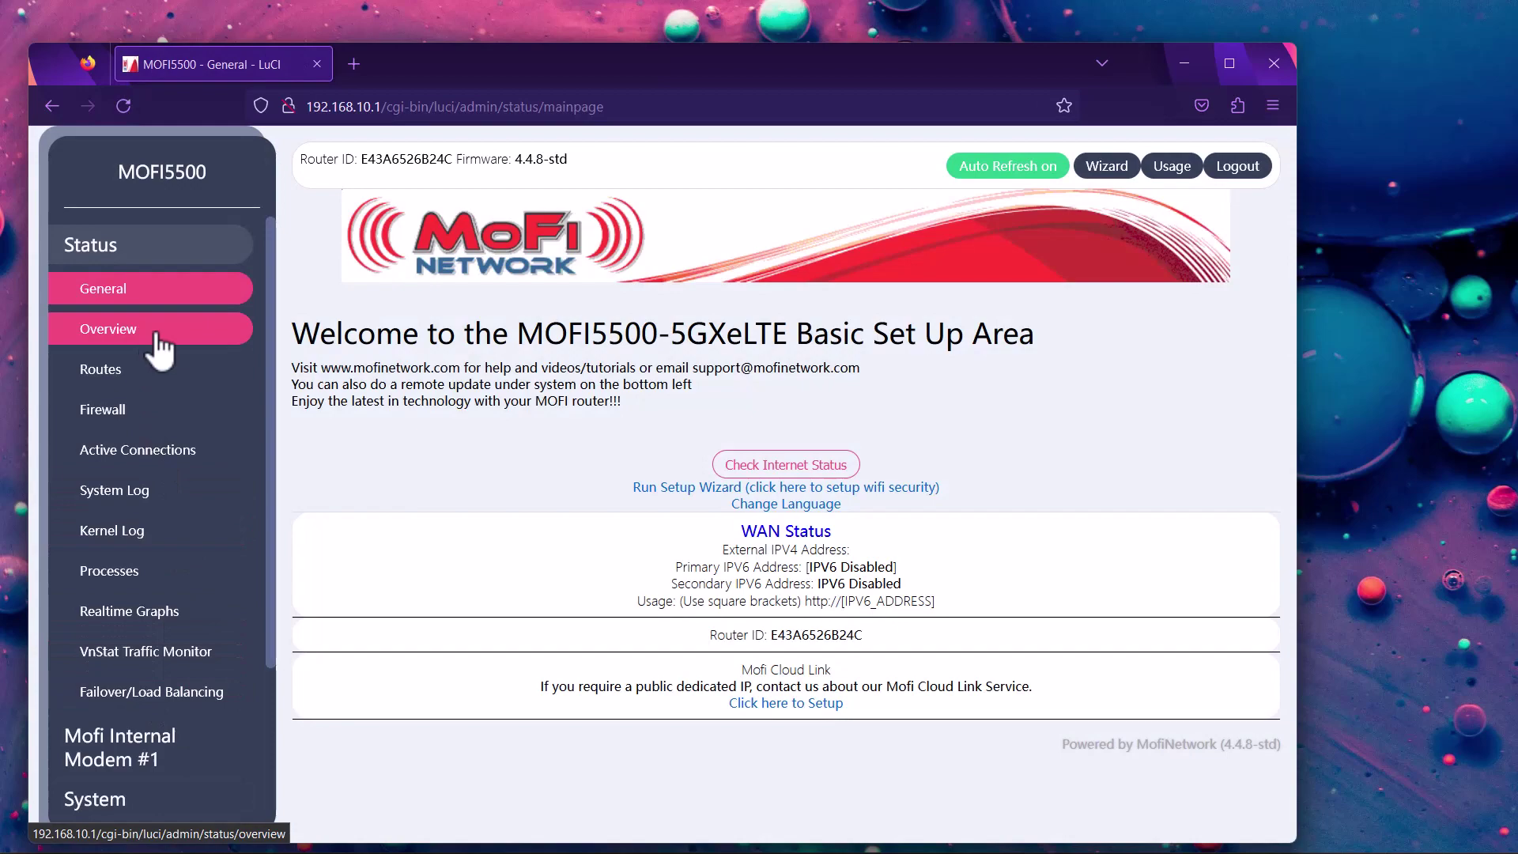
pyautogui.click(112, 244)
pyautogui.click(102, 349)
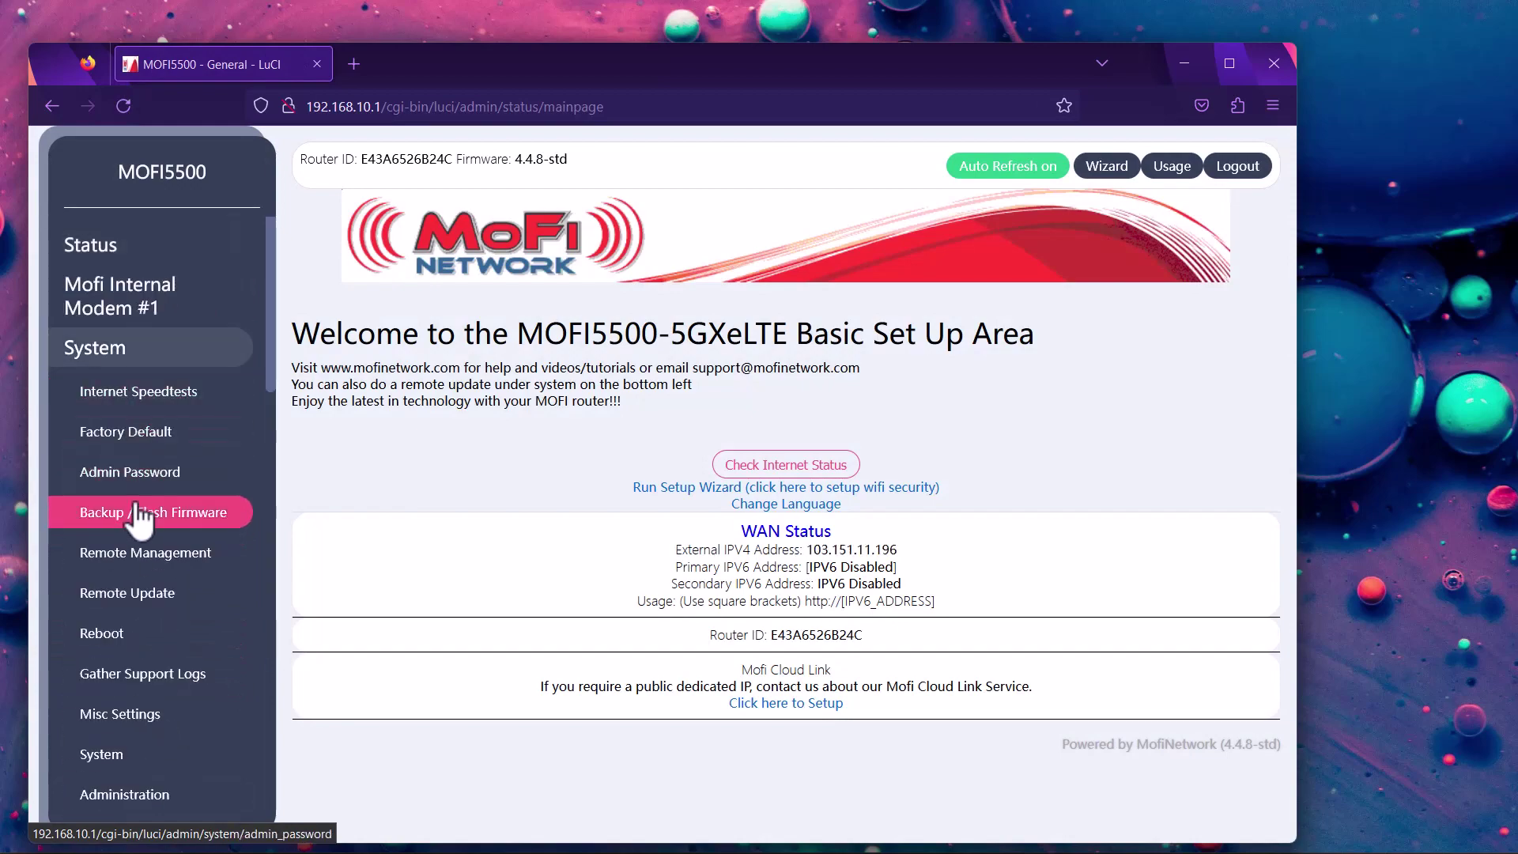
pyautogui.click(211, 550)
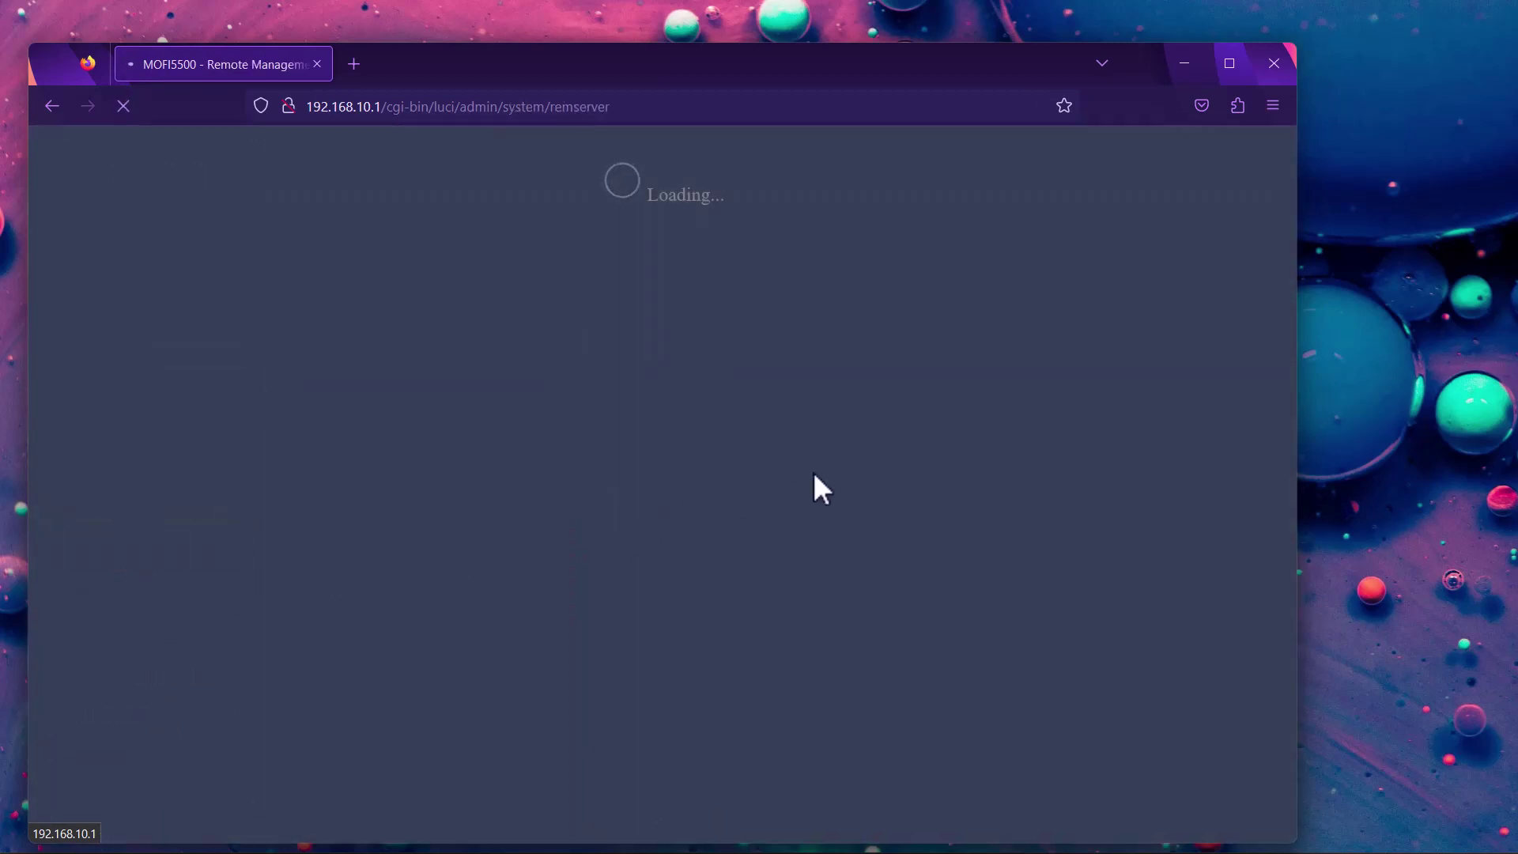
pyautogui.scroll(-6, 932, 490)
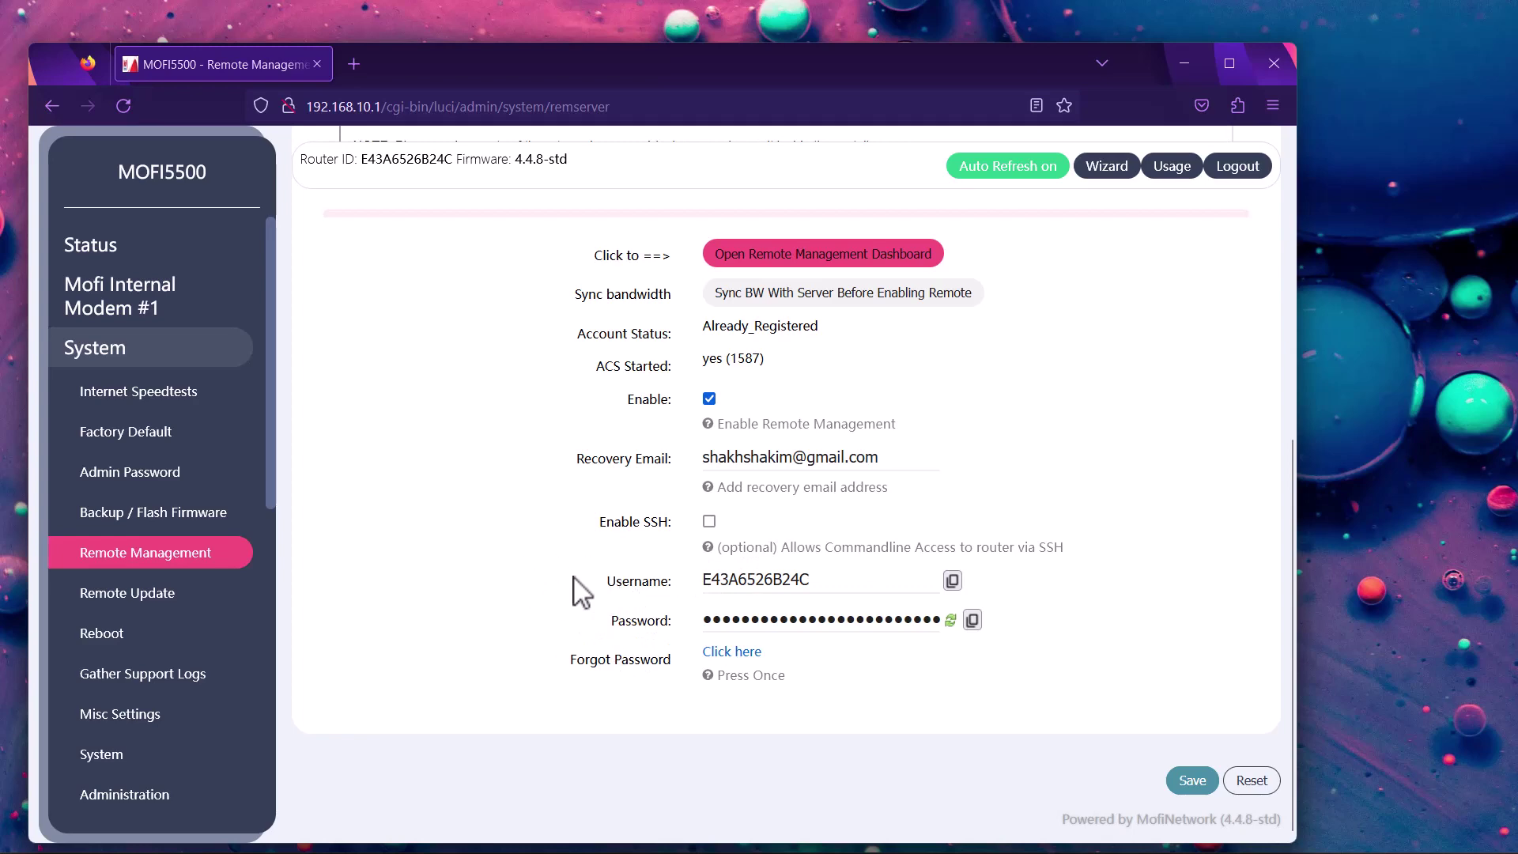
# Reveal the newly issued remote-management password beside the Password field
pyautogui.scroll(3, 581, 607)
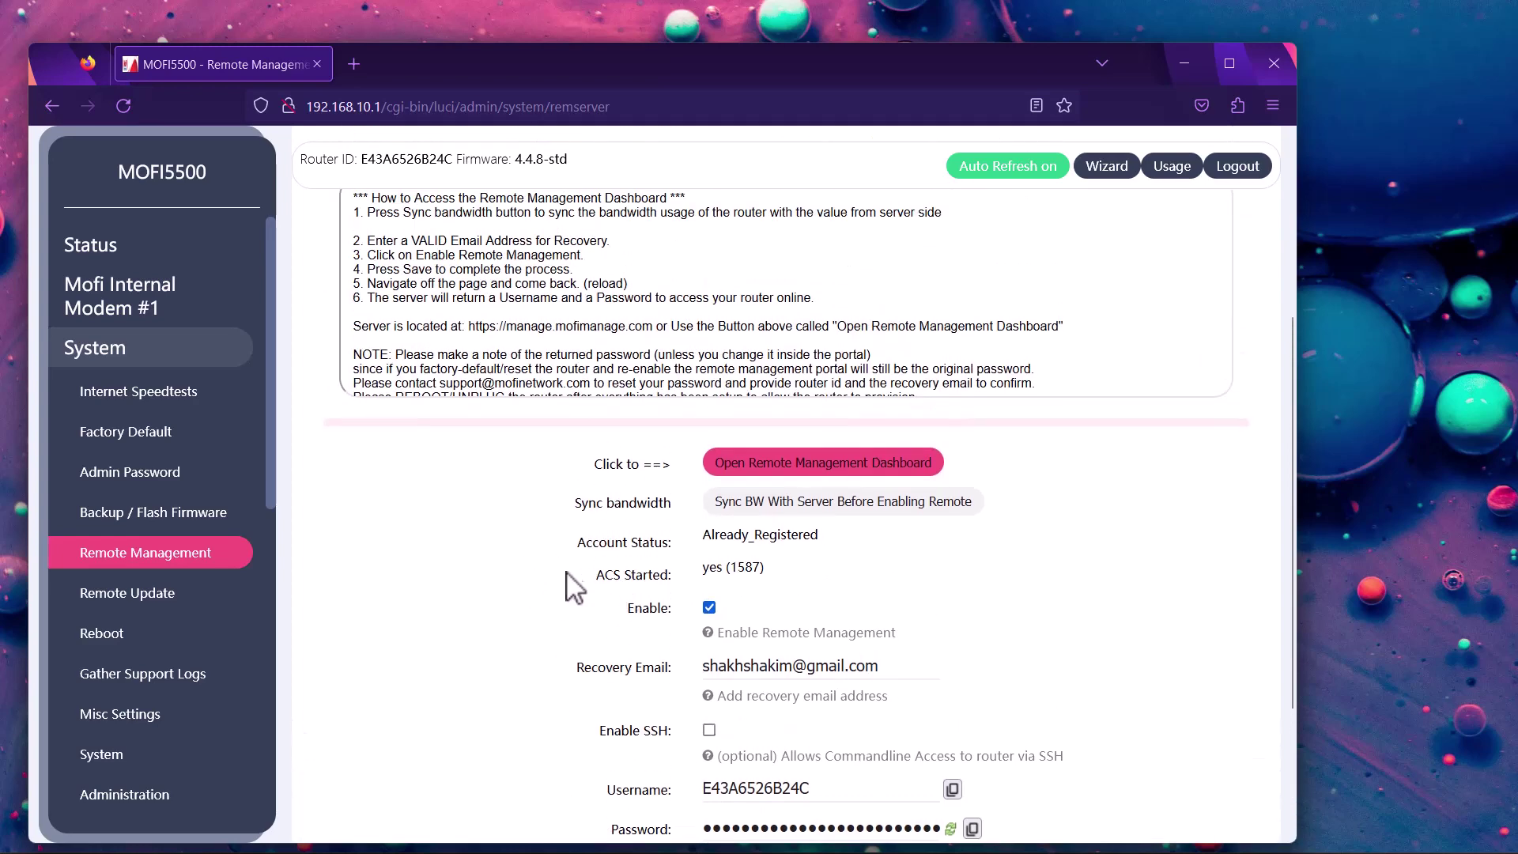
pyautogui.scroll(-2, 581, 585)
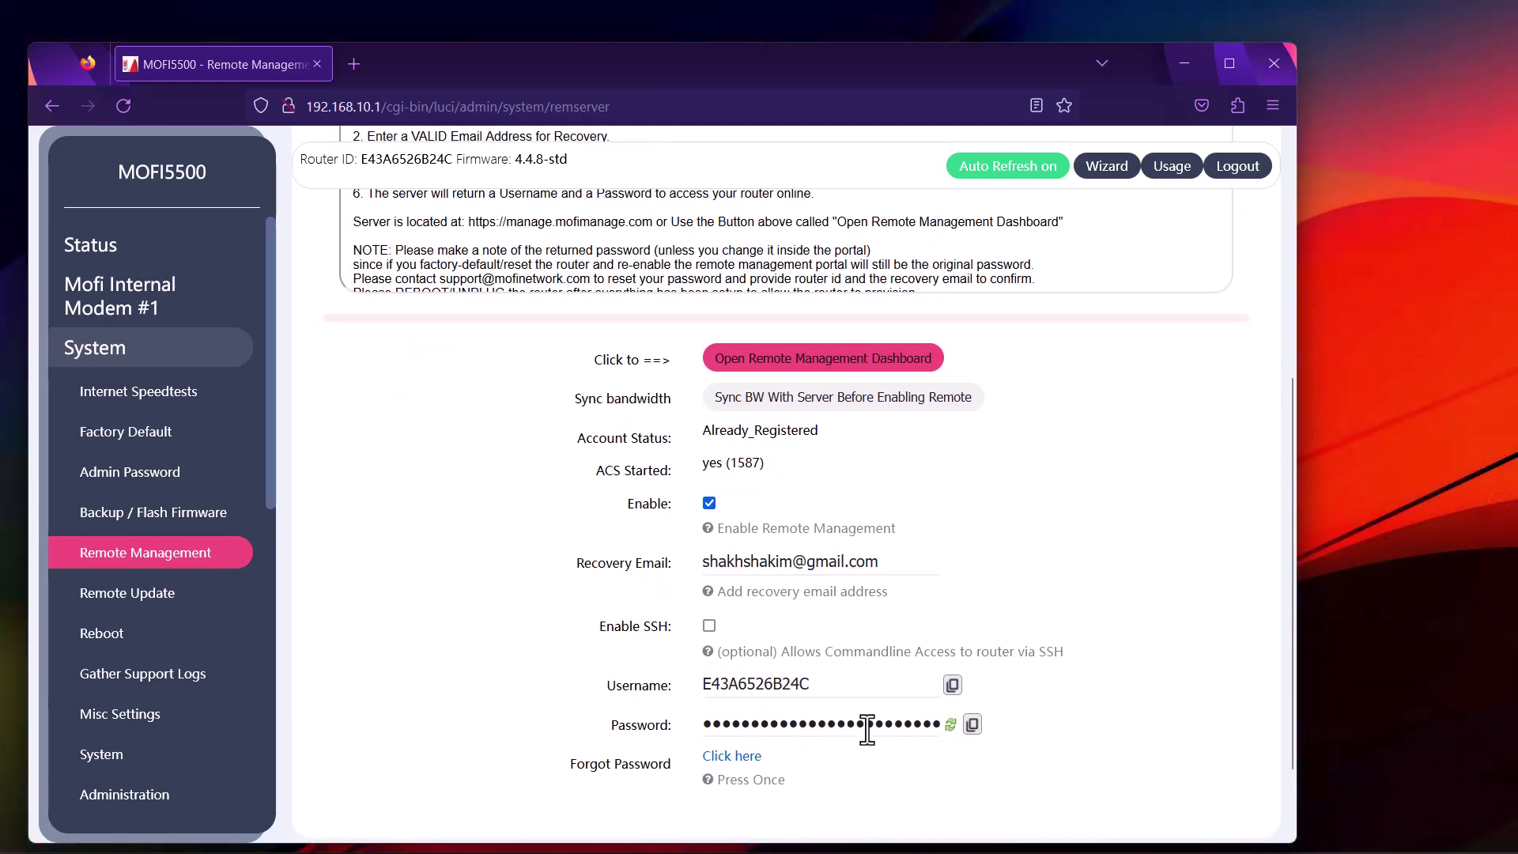
pyautogui.click(949, 725)
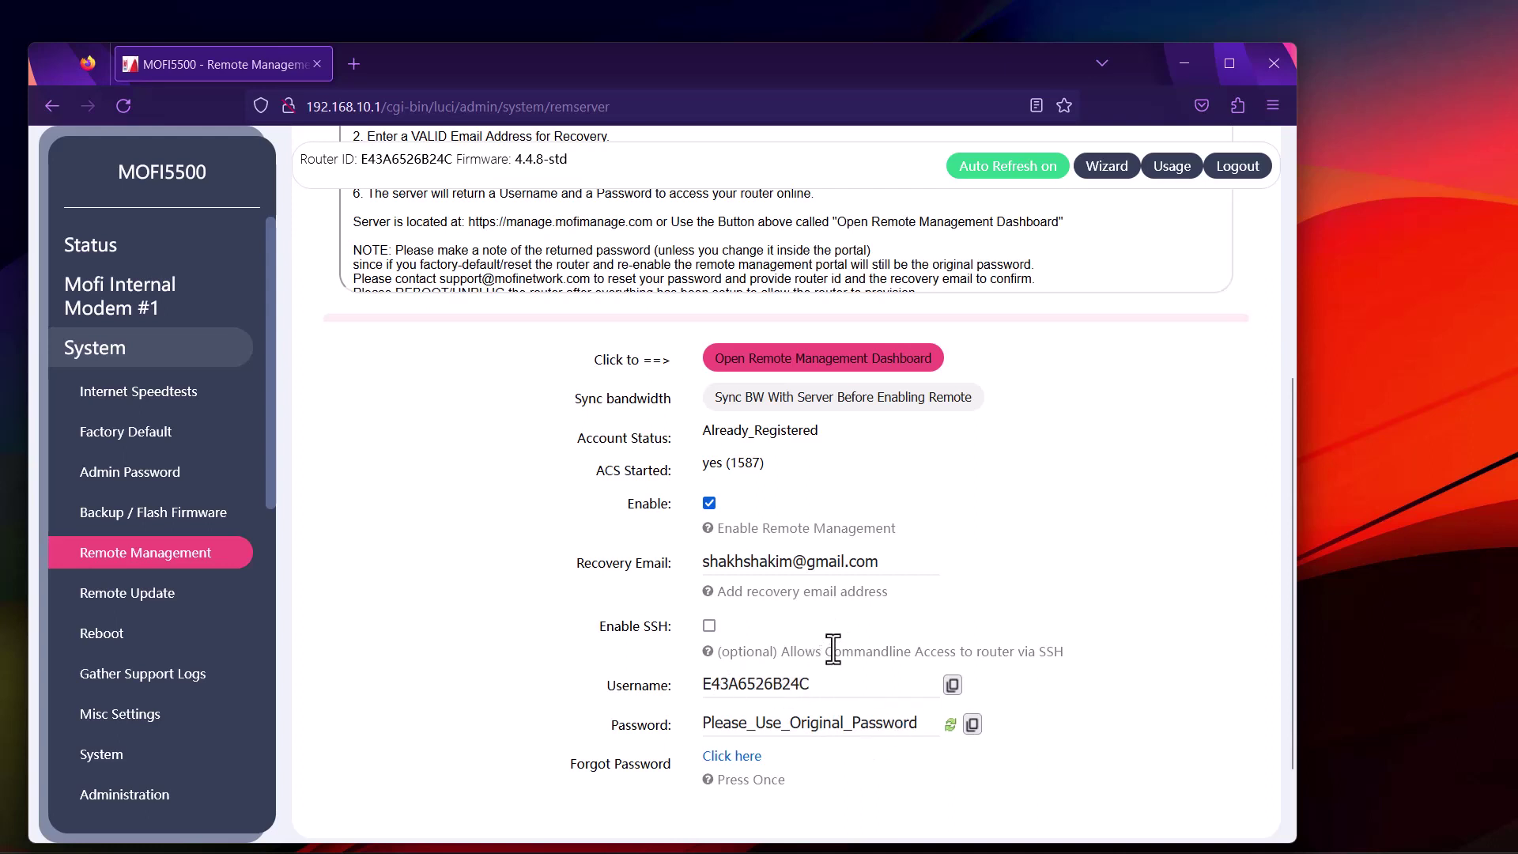
pyautogui.scroll(2, 844, 479)
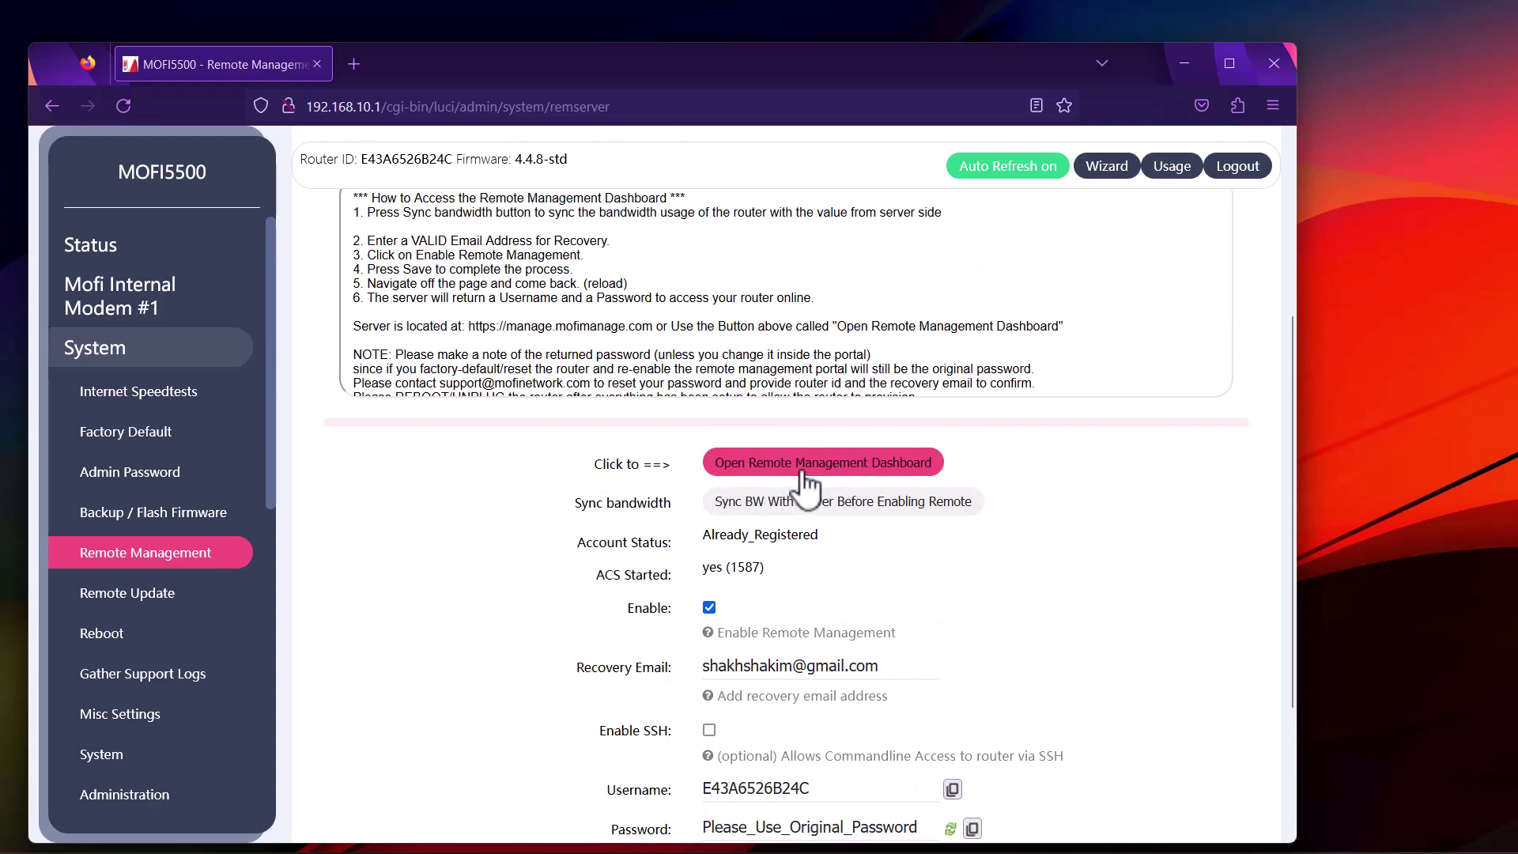
# Open the remote management dashboard, allowing the site's blocked pop-up
pyautogui.click(801, 471)
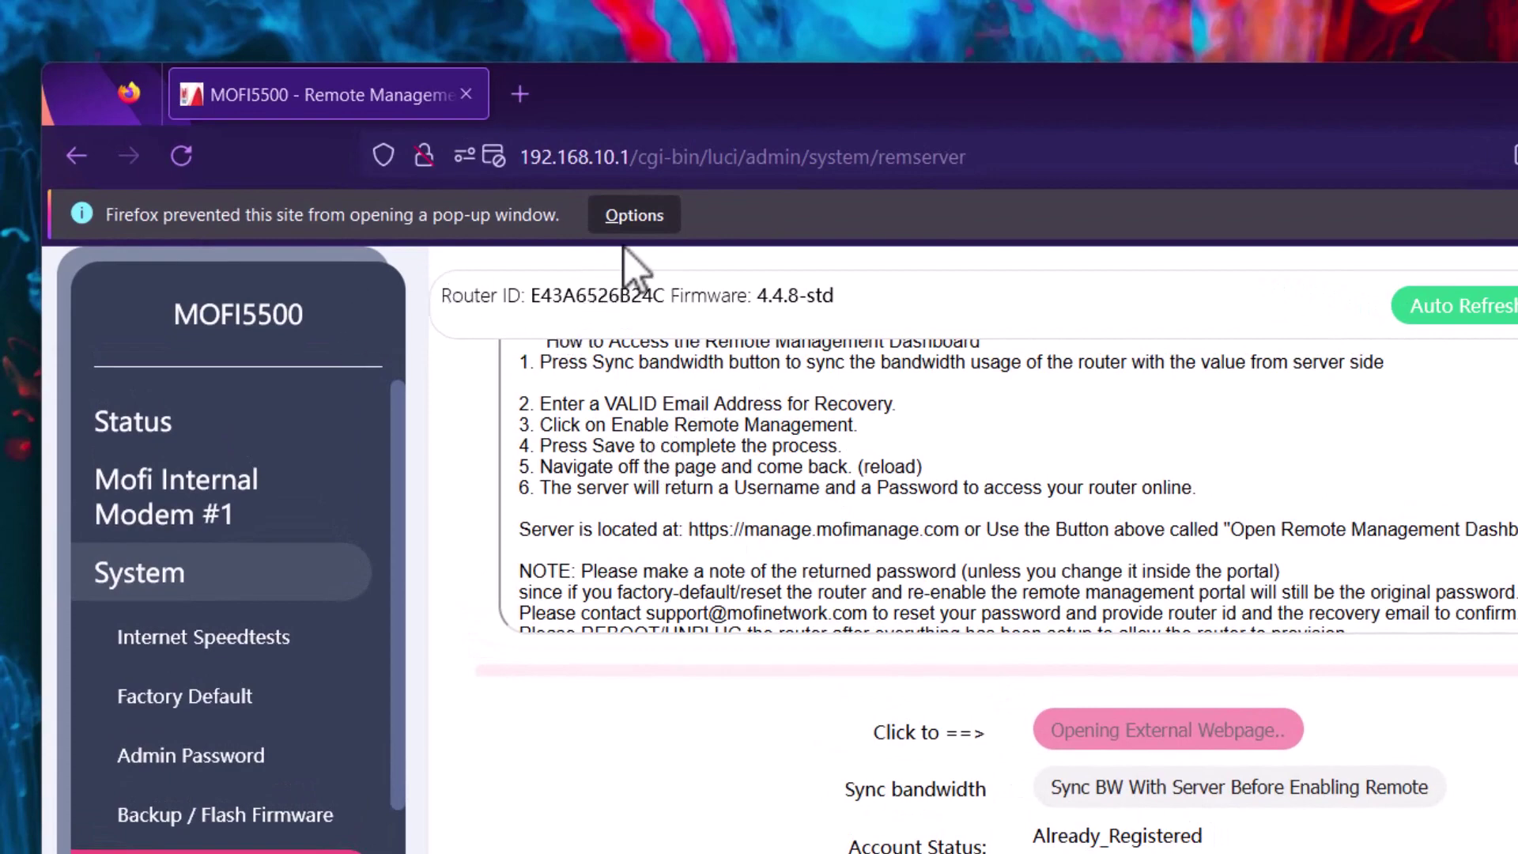
pyautogui.click(634, 217)
pyautogui.click(664, 262)
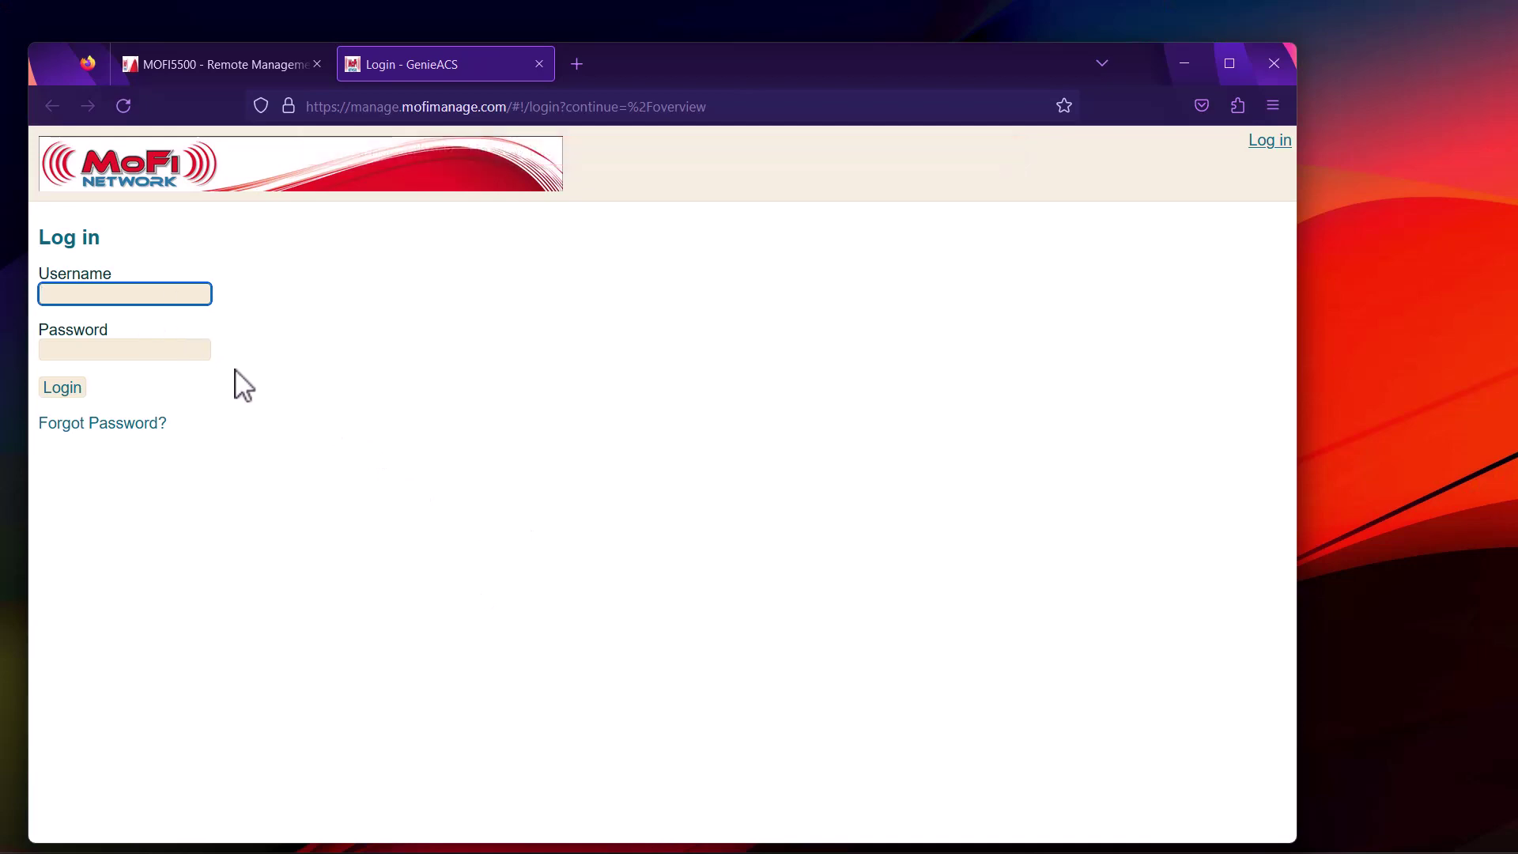
# Copy the RouterID value from the router's settings tab, then go to the GenieACS login
pyautogui.click(235, 69)
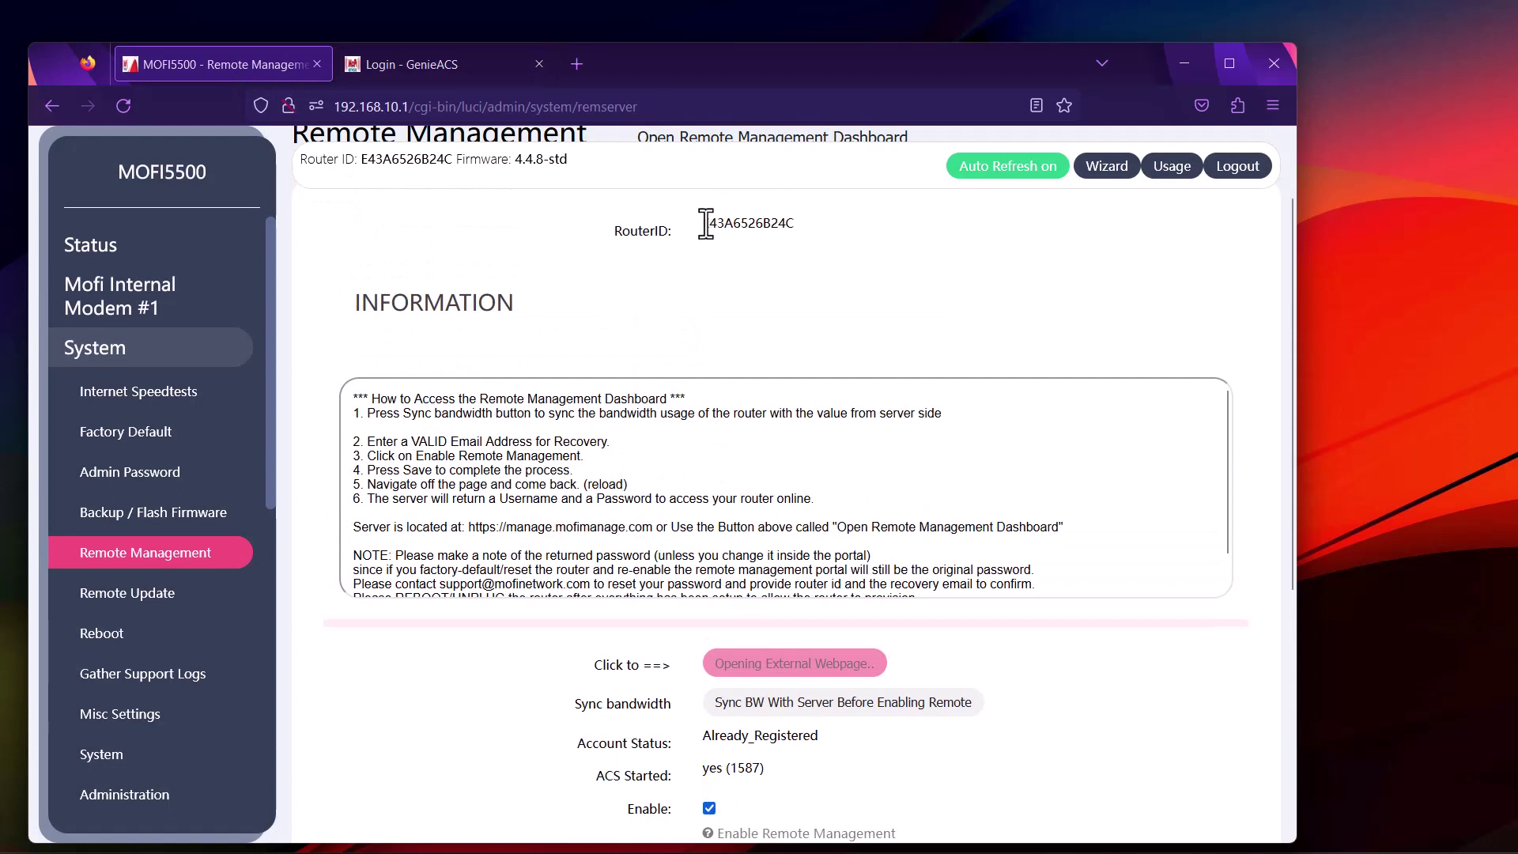
pyautogui.moveTo(705, 224); pyautogui.dragTo(870, 249)
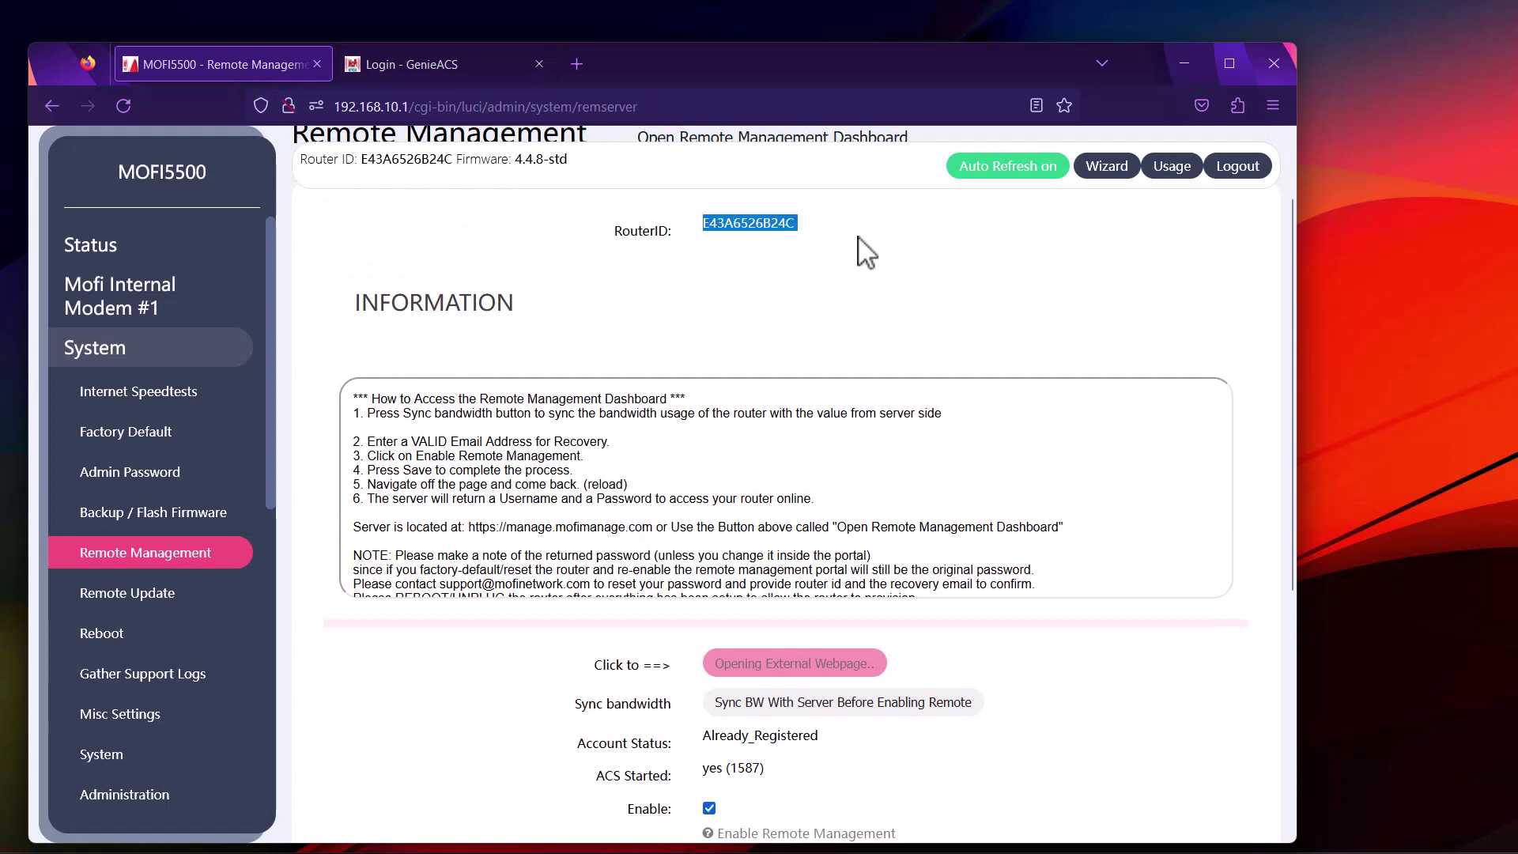
pyautogui.click(796, 226)
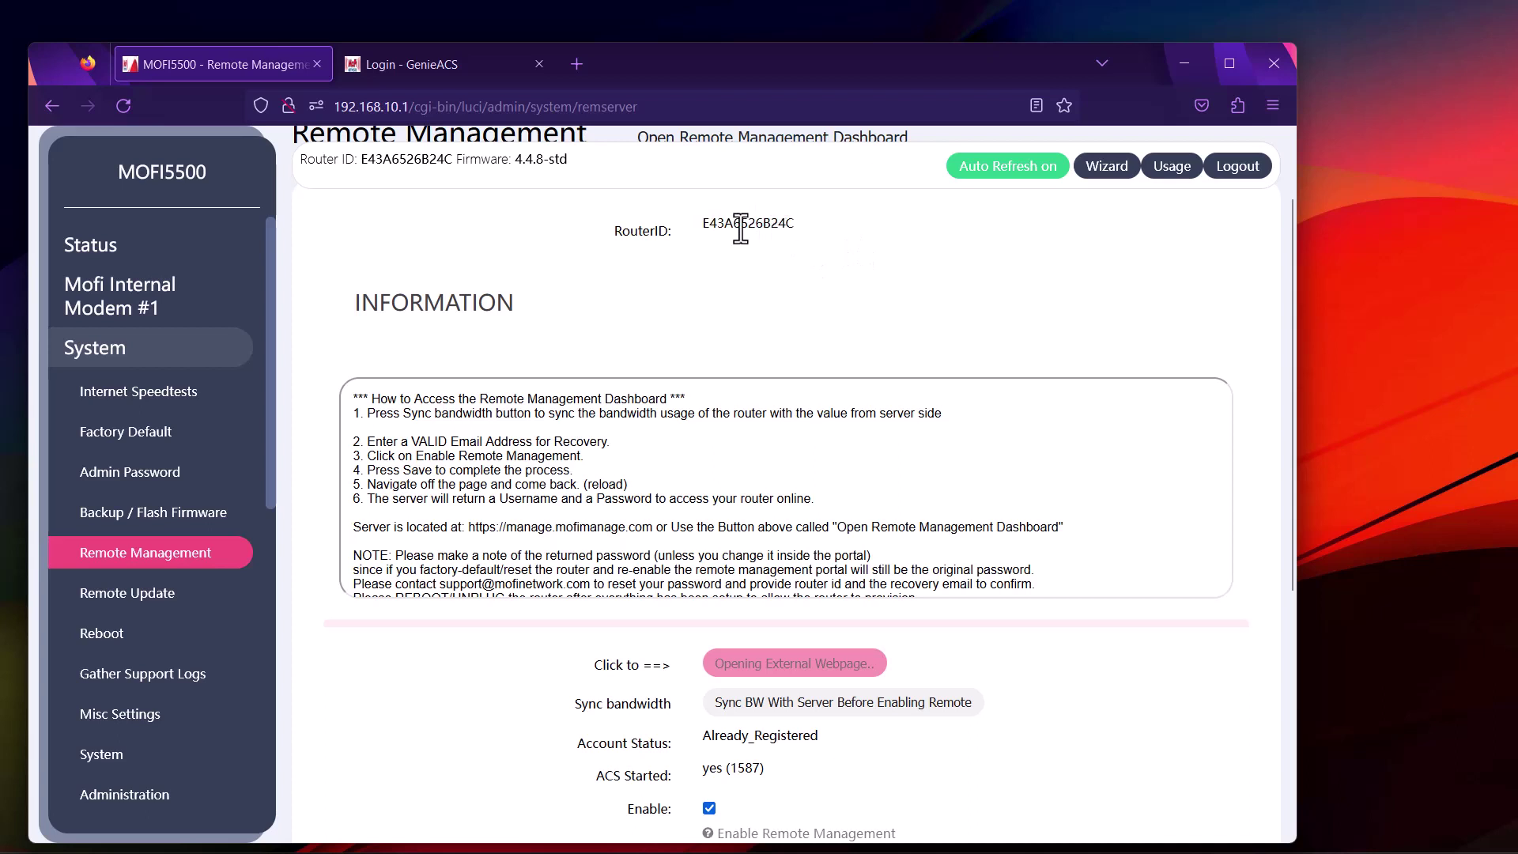
pyautogui.moveTo(705, 223); pyautogui.dragTo(791, 227)
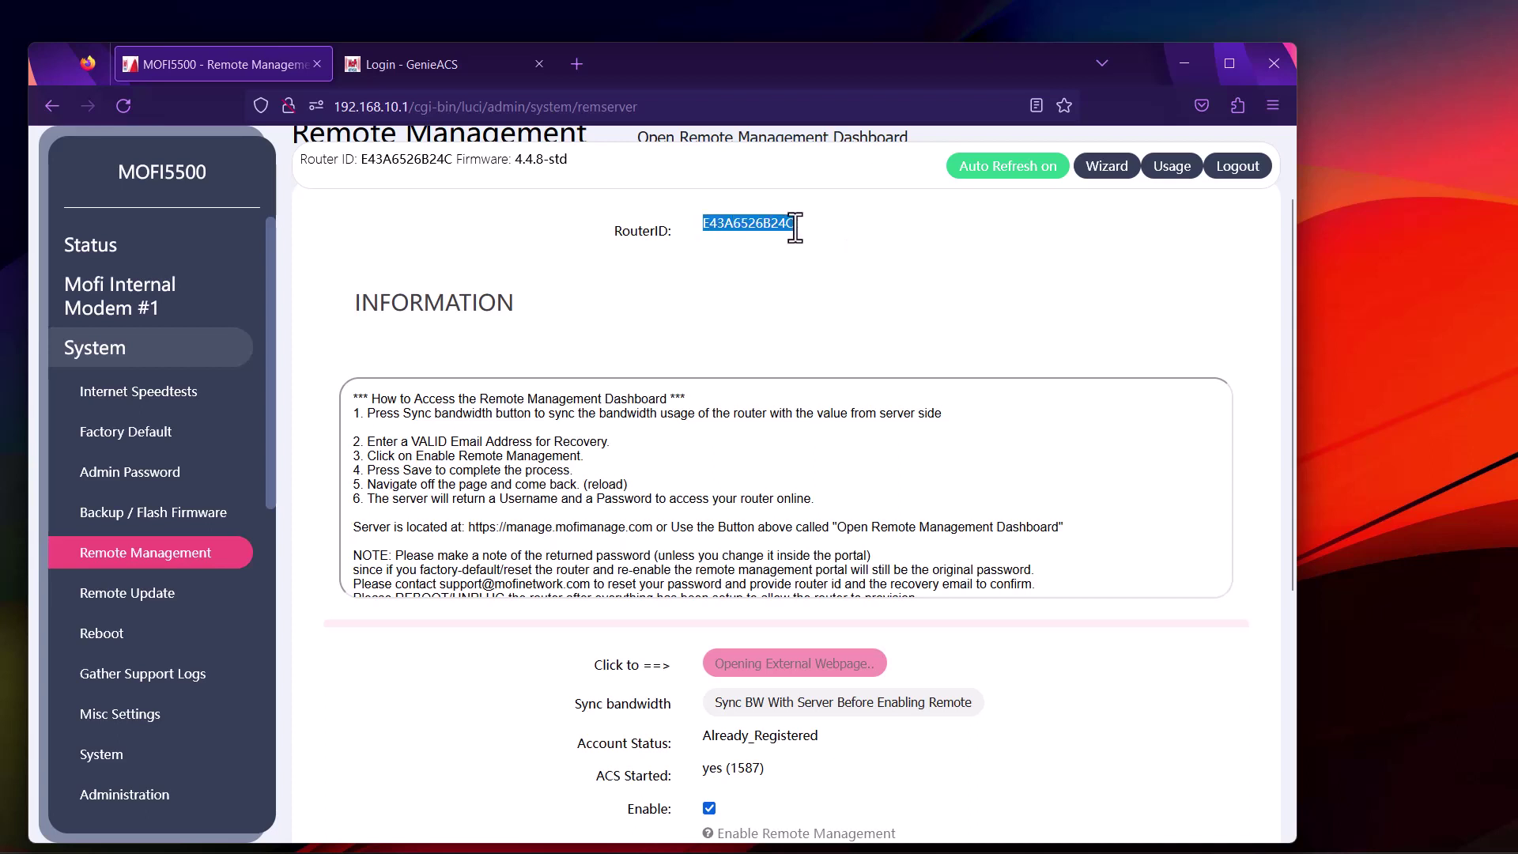
pyautogui.rightClick(776, 226)
pyautogui.click(789, 235)
pyautogui.click(482, 70)
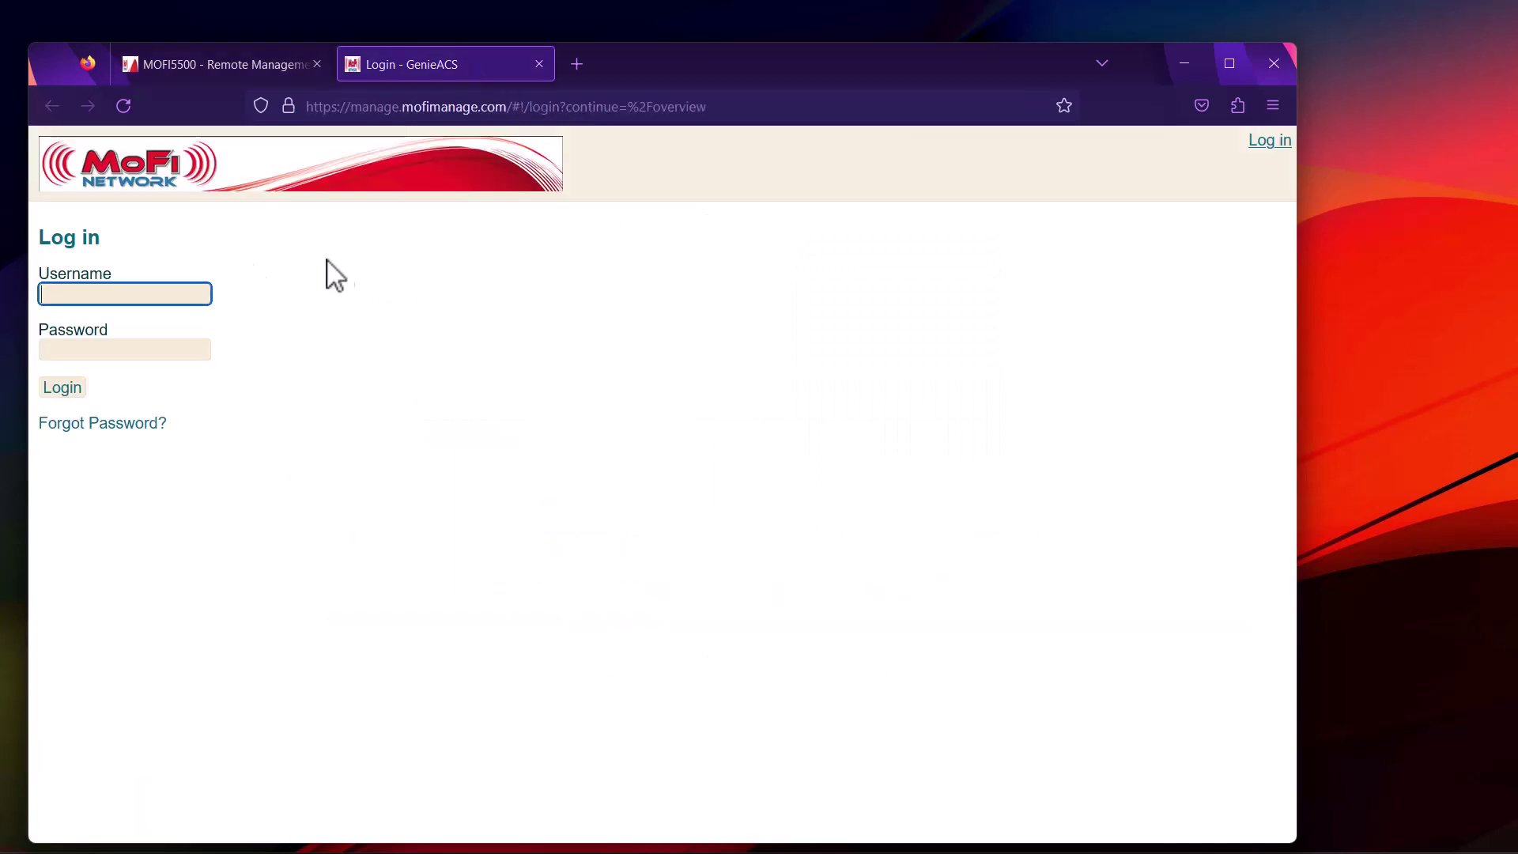
# Log in to GenieACS with the pasted router ID as the username
pyautogui.rightClick(97, 289)
pyautogui.click(178, 461)
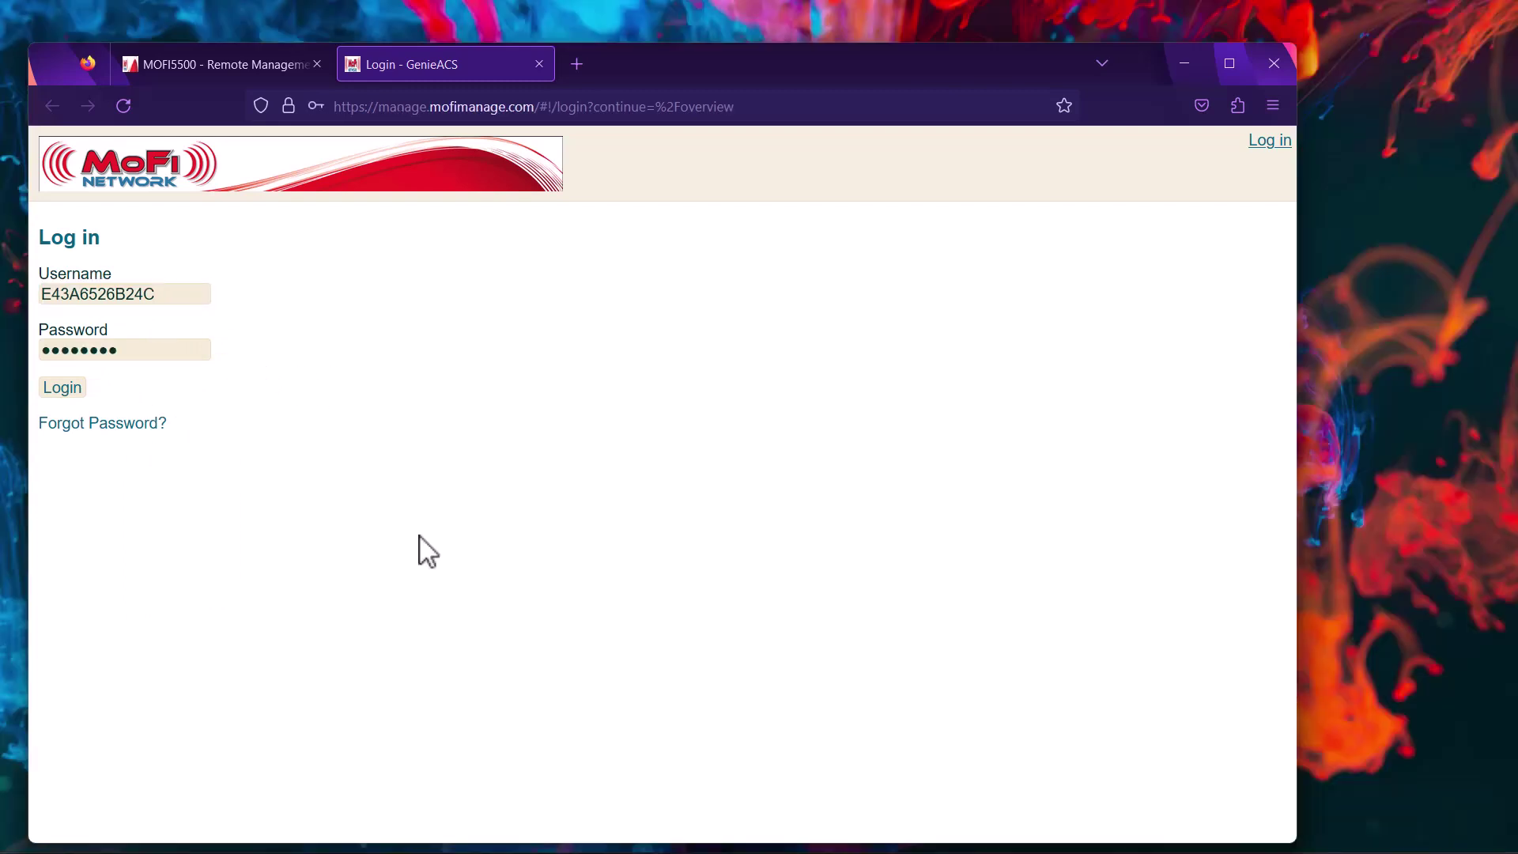
pyautogui.click(69, 389)
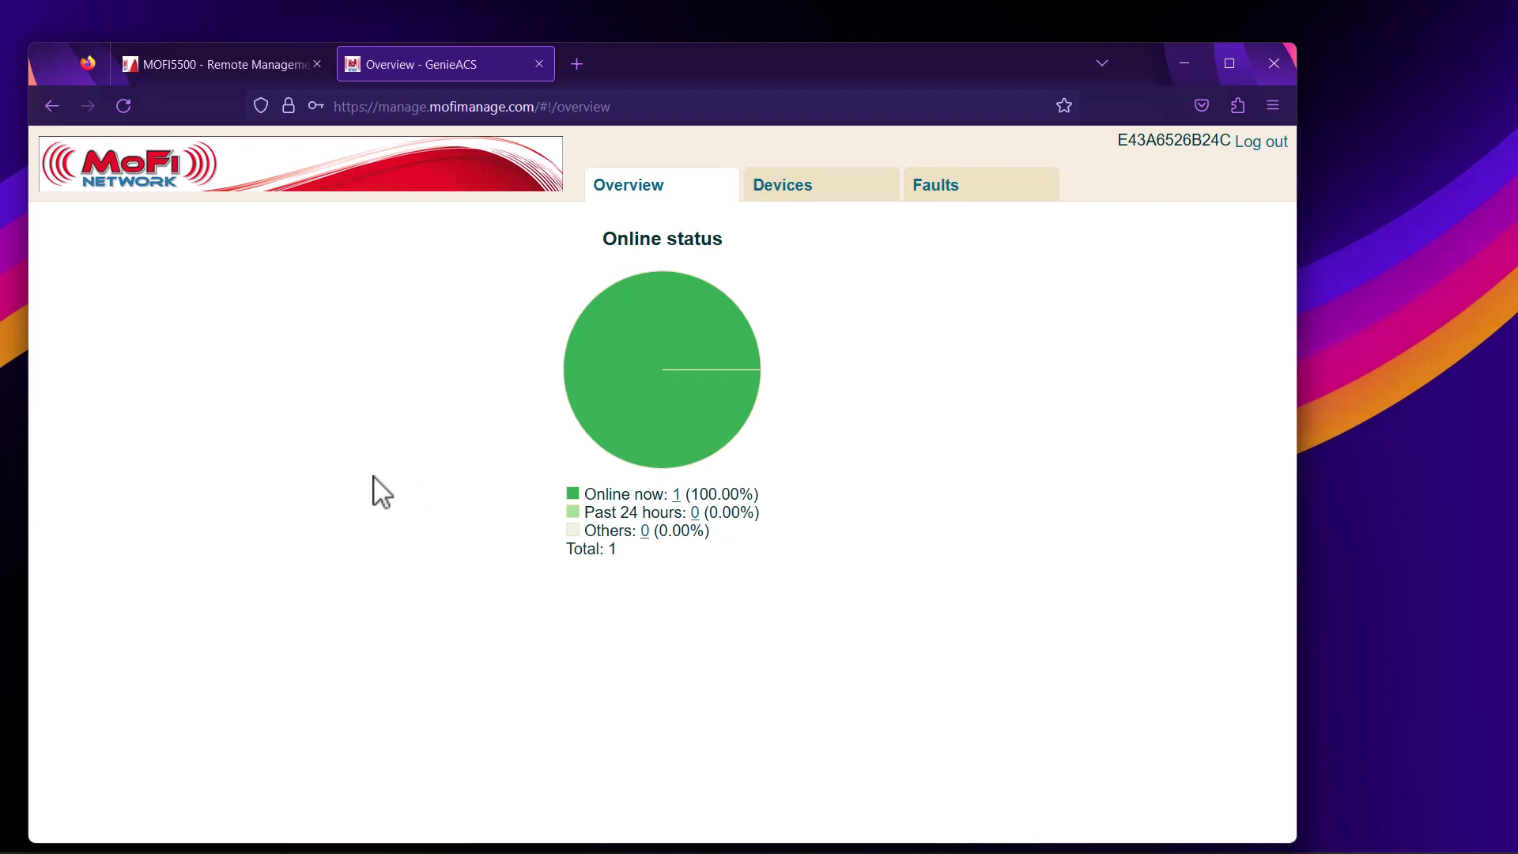
# In Devices, check the router's status and open the MOFI5500-5GXeLTE detail page via its serial number
pyautogui.click(766, 198)
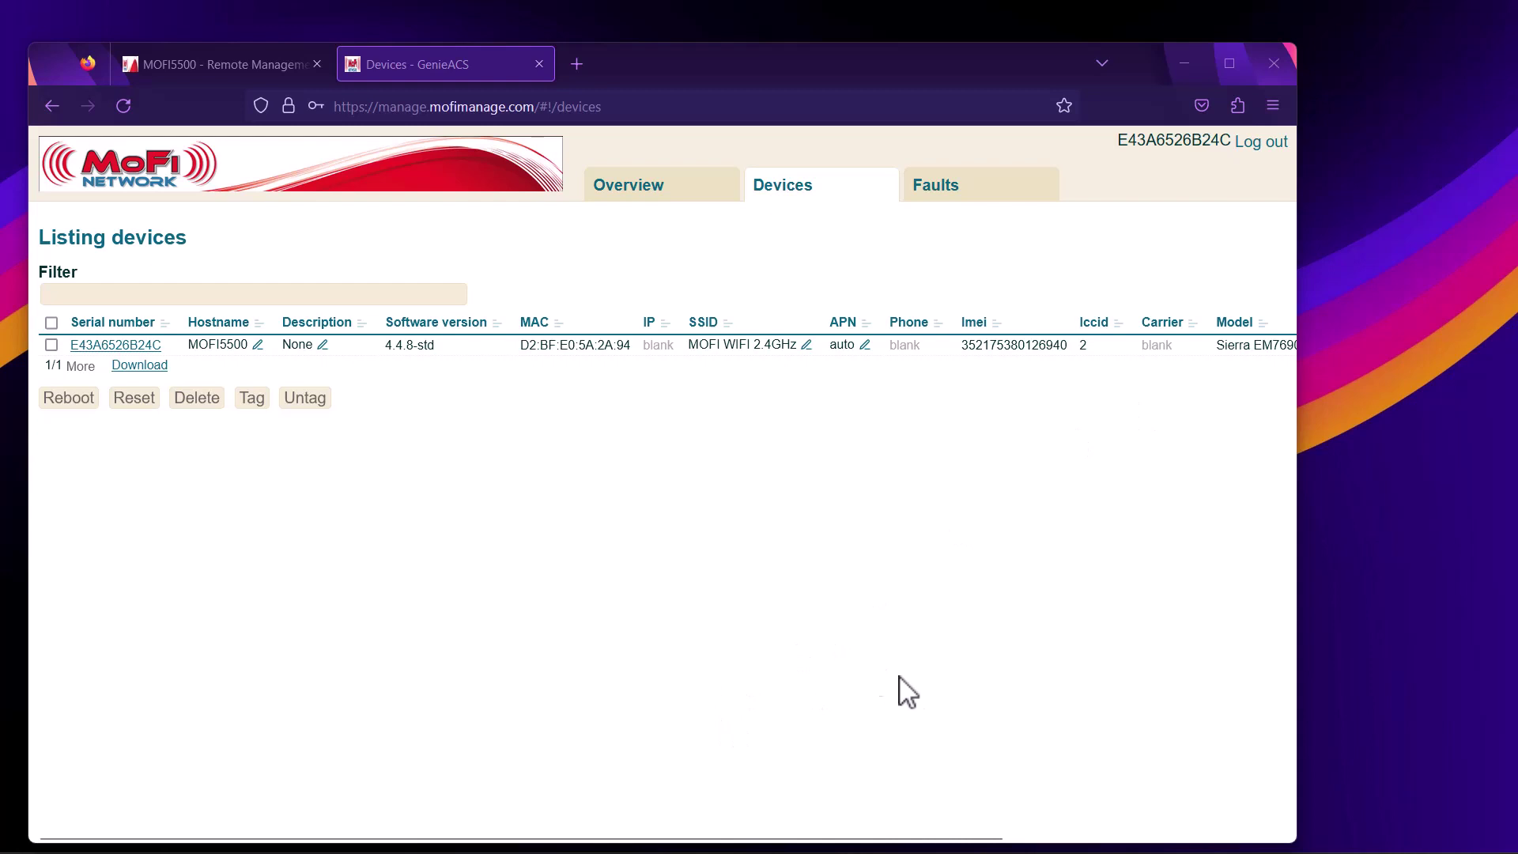
pyautogui.moveTo(903, 840); pyautogui.dragTo(1179, 806)
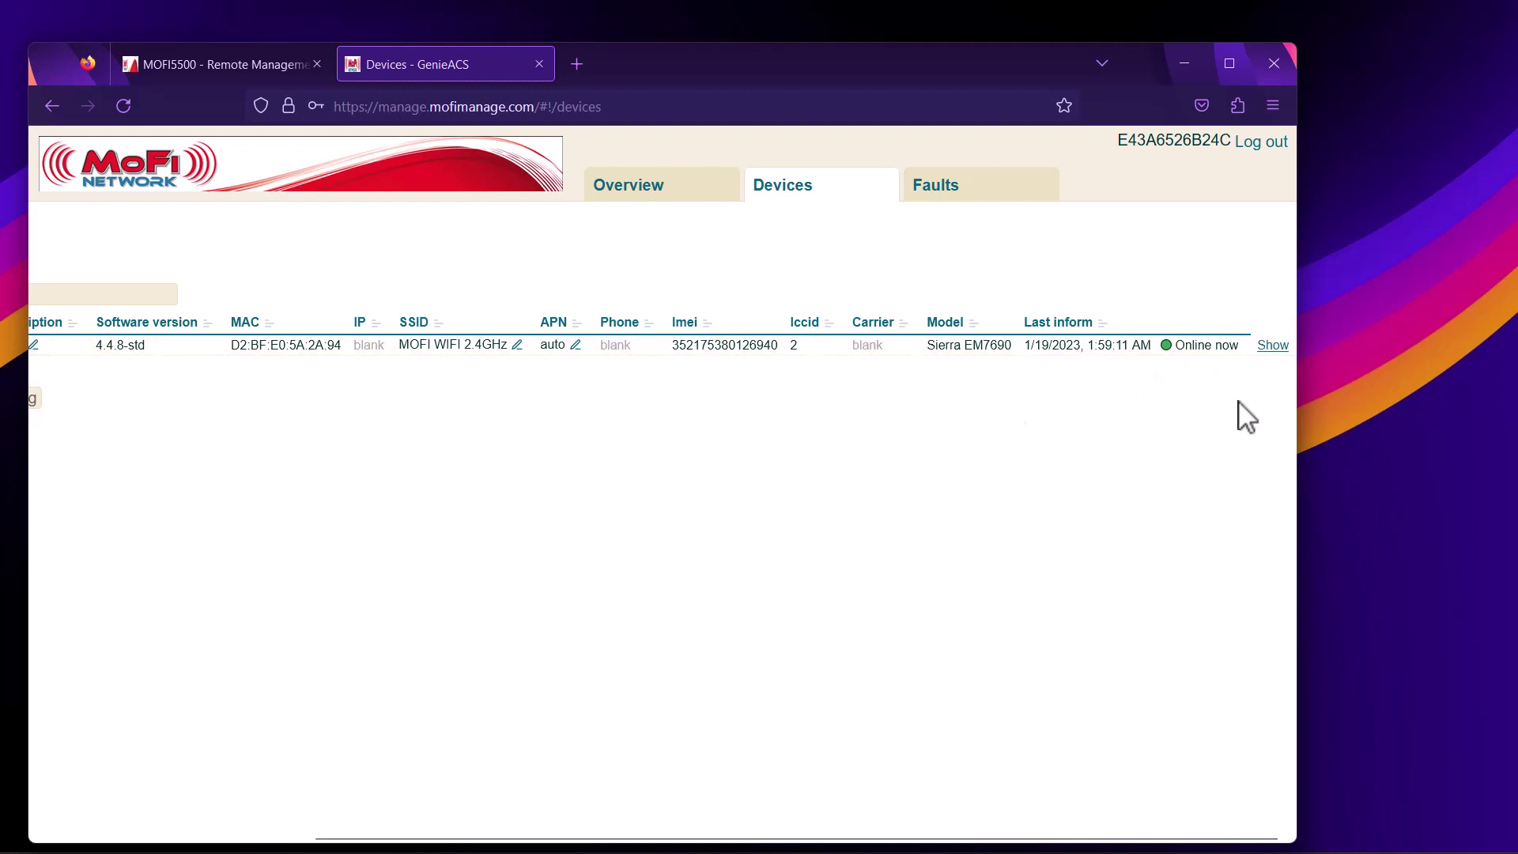
pyautogui.moveTo(1006, 840); pyautogui.dragTo(694, 840)
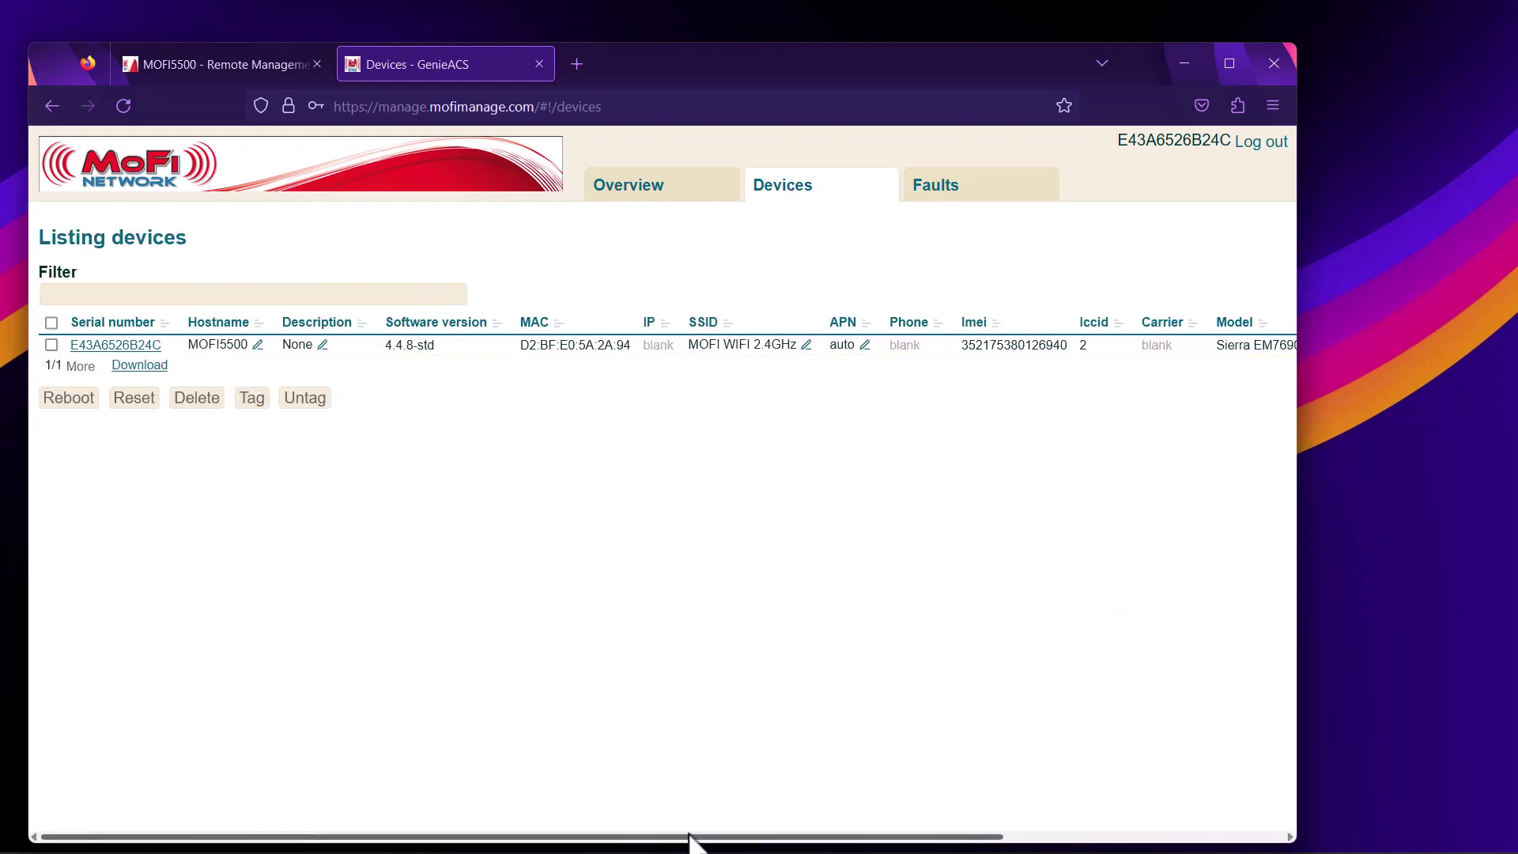
pyautogui.doubleClick(116, 345)
pyautogui.click(110, 347)
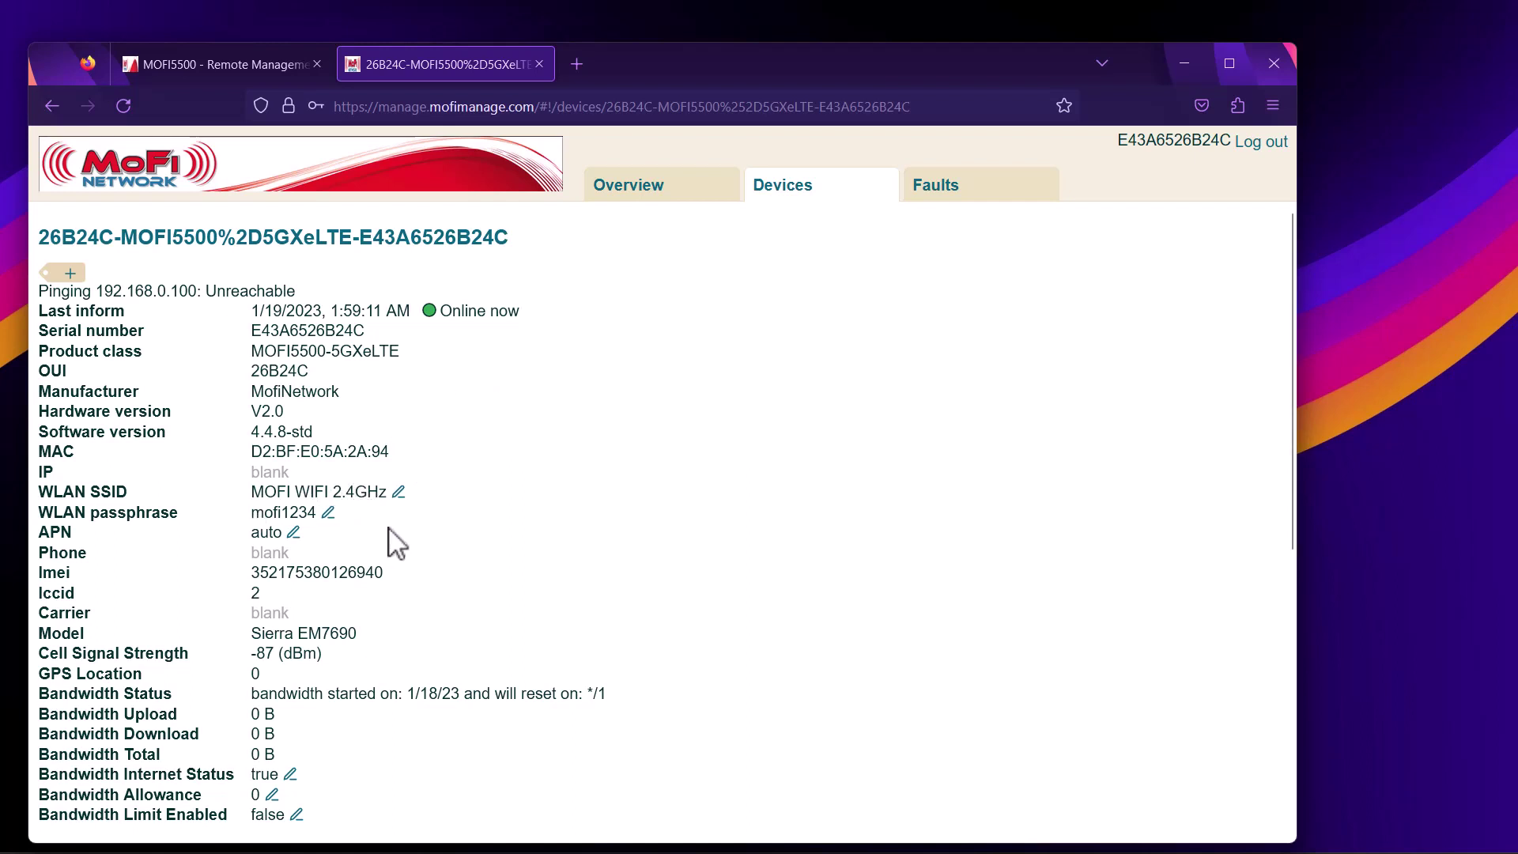
pyautogui.scroll(-2, 422, 553)
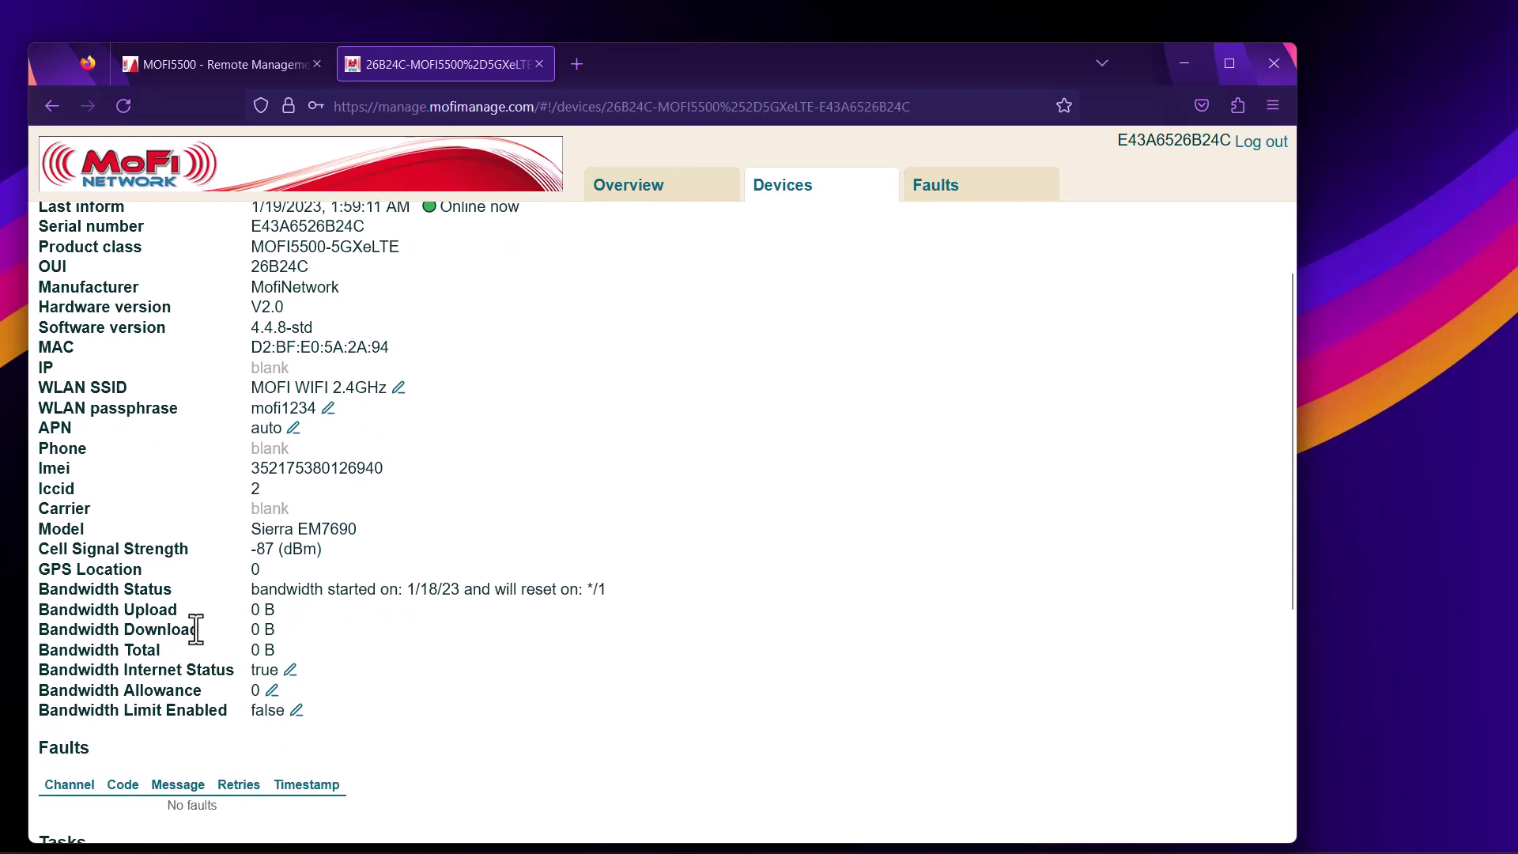
pyautogui.scroll(-6, 545, 605)
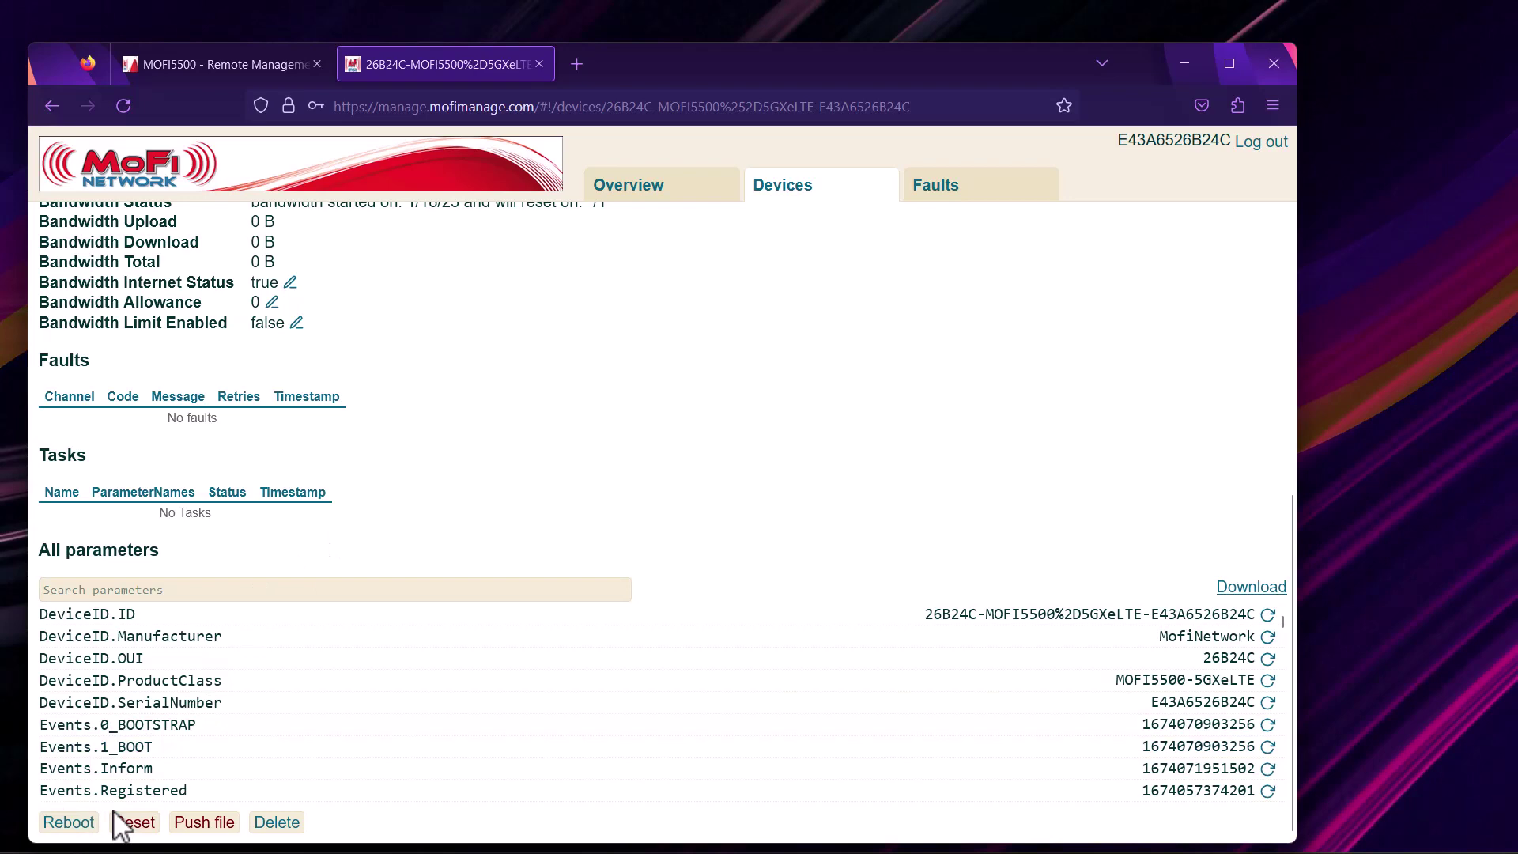
pyautogui.scroll(8, 232, 594)
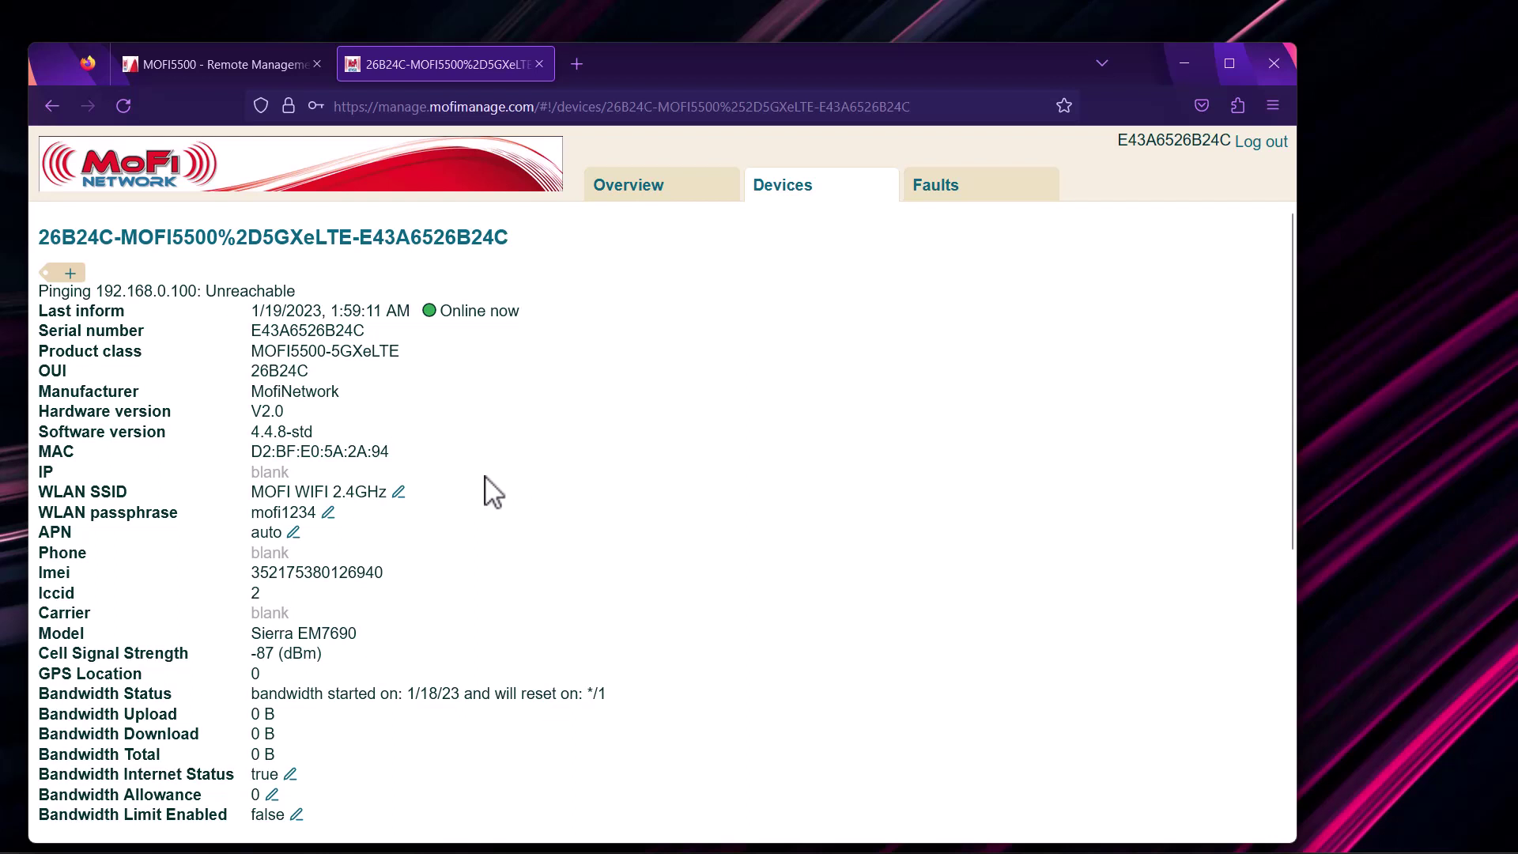
# Change the WLAN SSID to 'MOFI Remote', queue it and commit it to the router
pyautogui.click(403, 500)
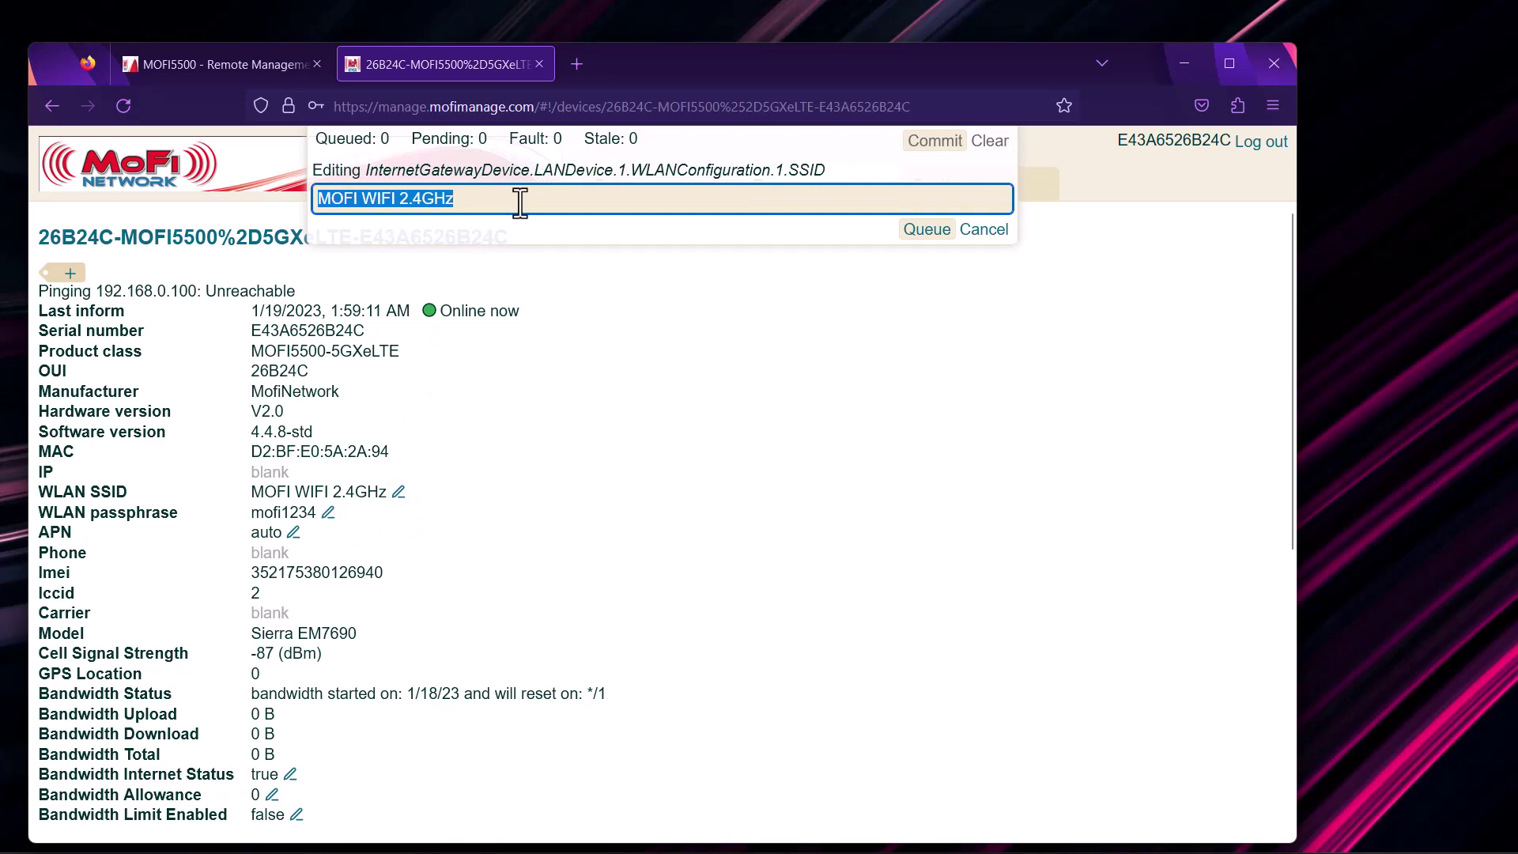
pyautogui.click(483, 200)
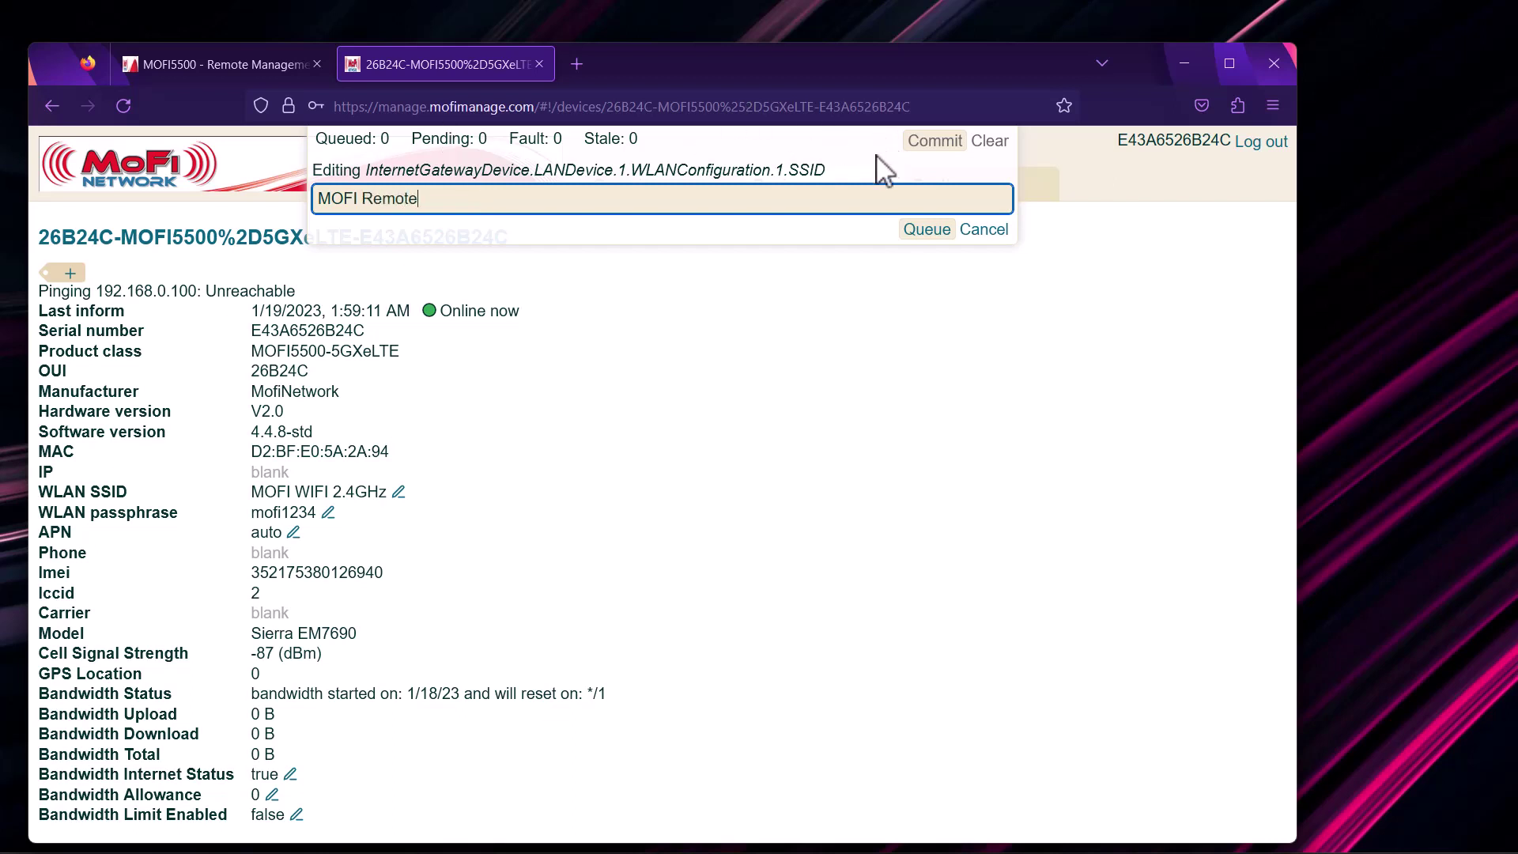
pyautogui.click(926, 231)
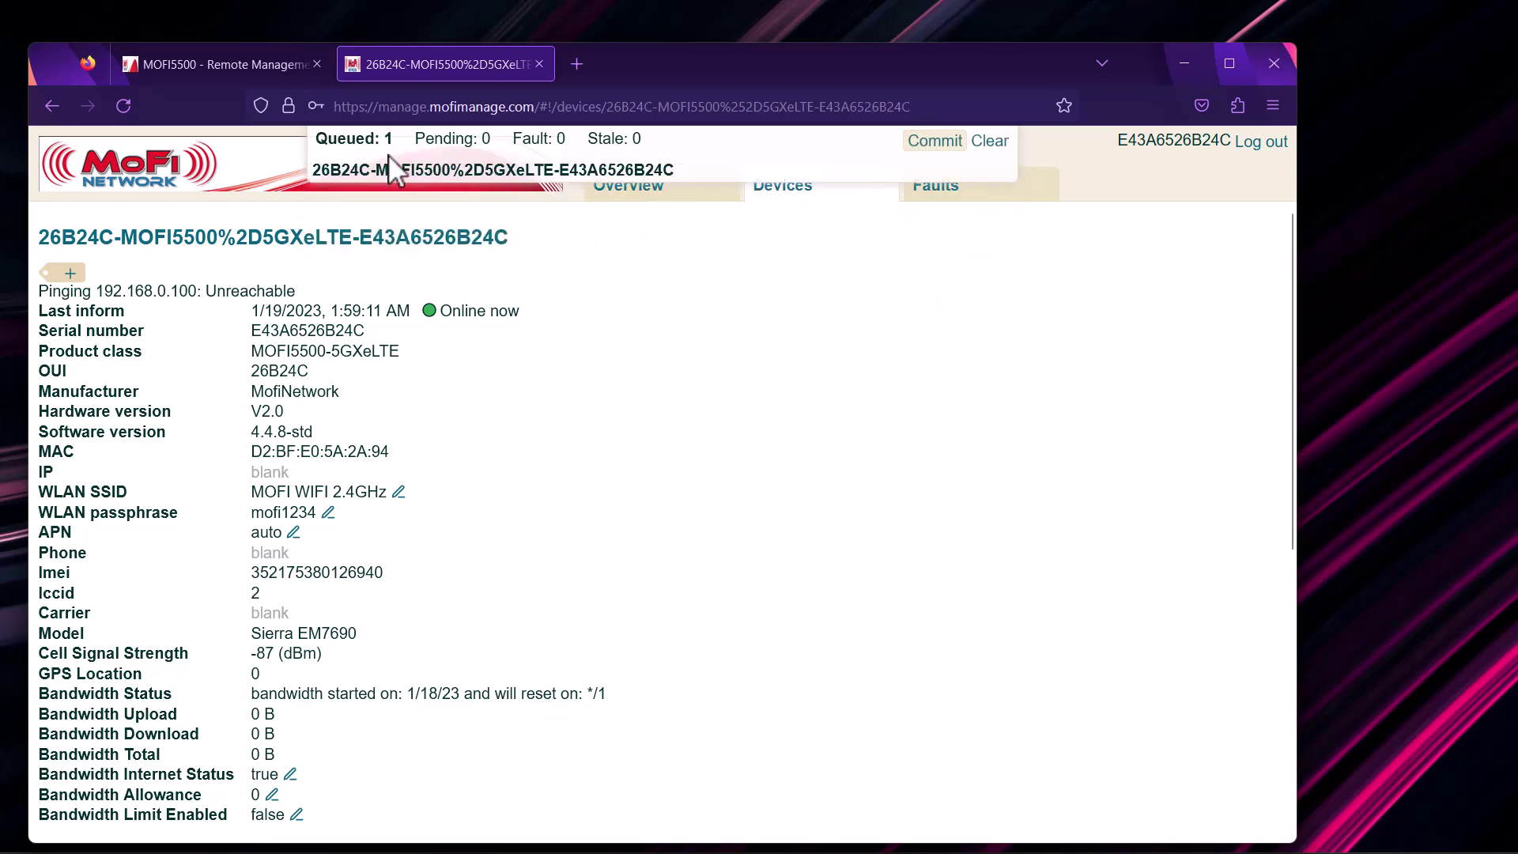
pyautogui.click(929, 141)
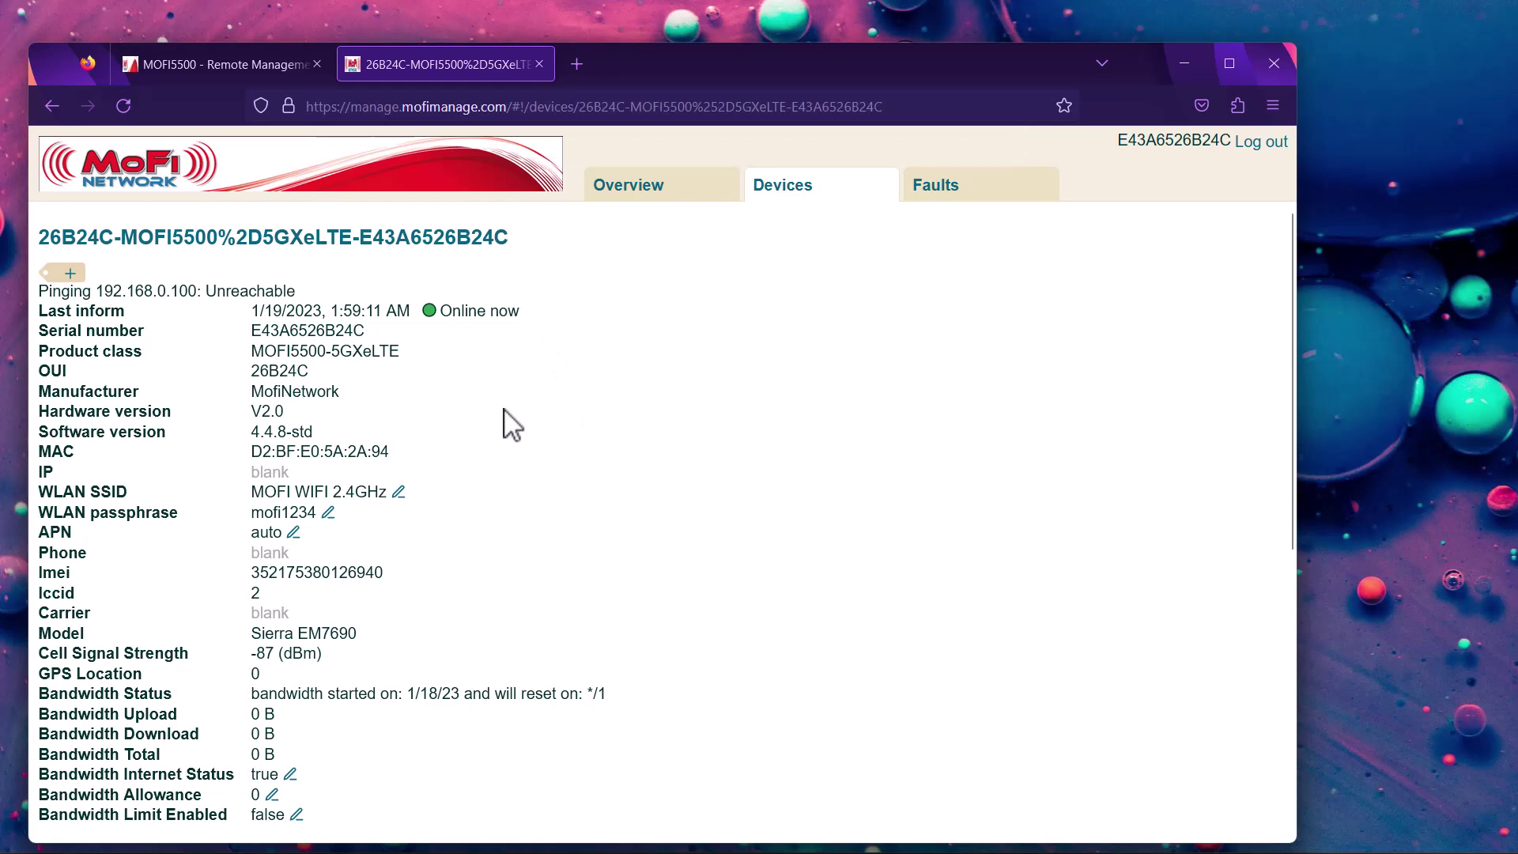
# Queue a router reboot and commit it, leaving a pending setParameterValues task
pyautogui.scroll(-6, 444, 417)
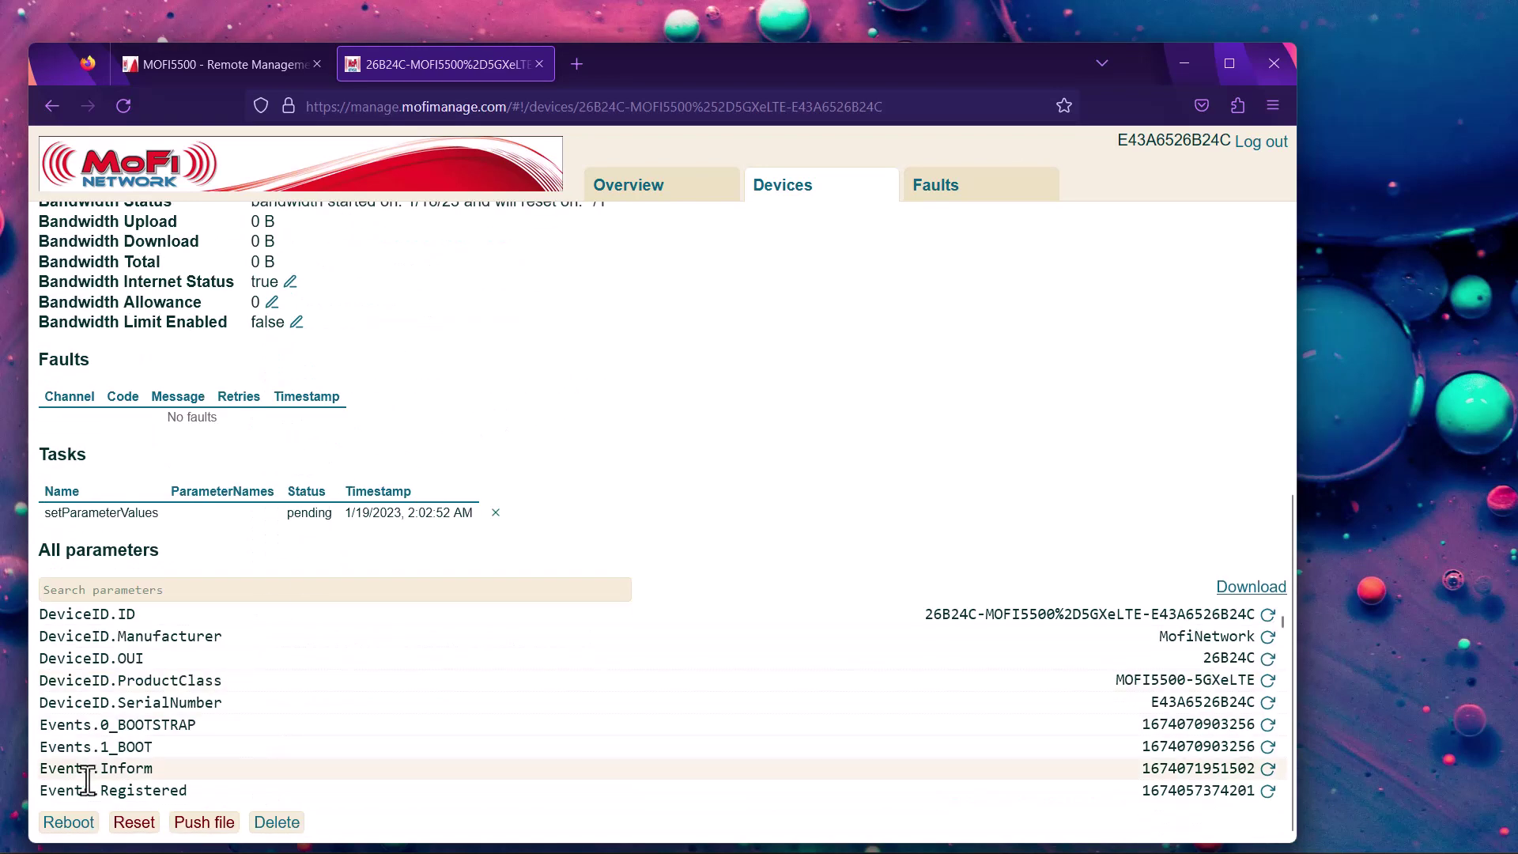
pyautogui.click(68, 822)
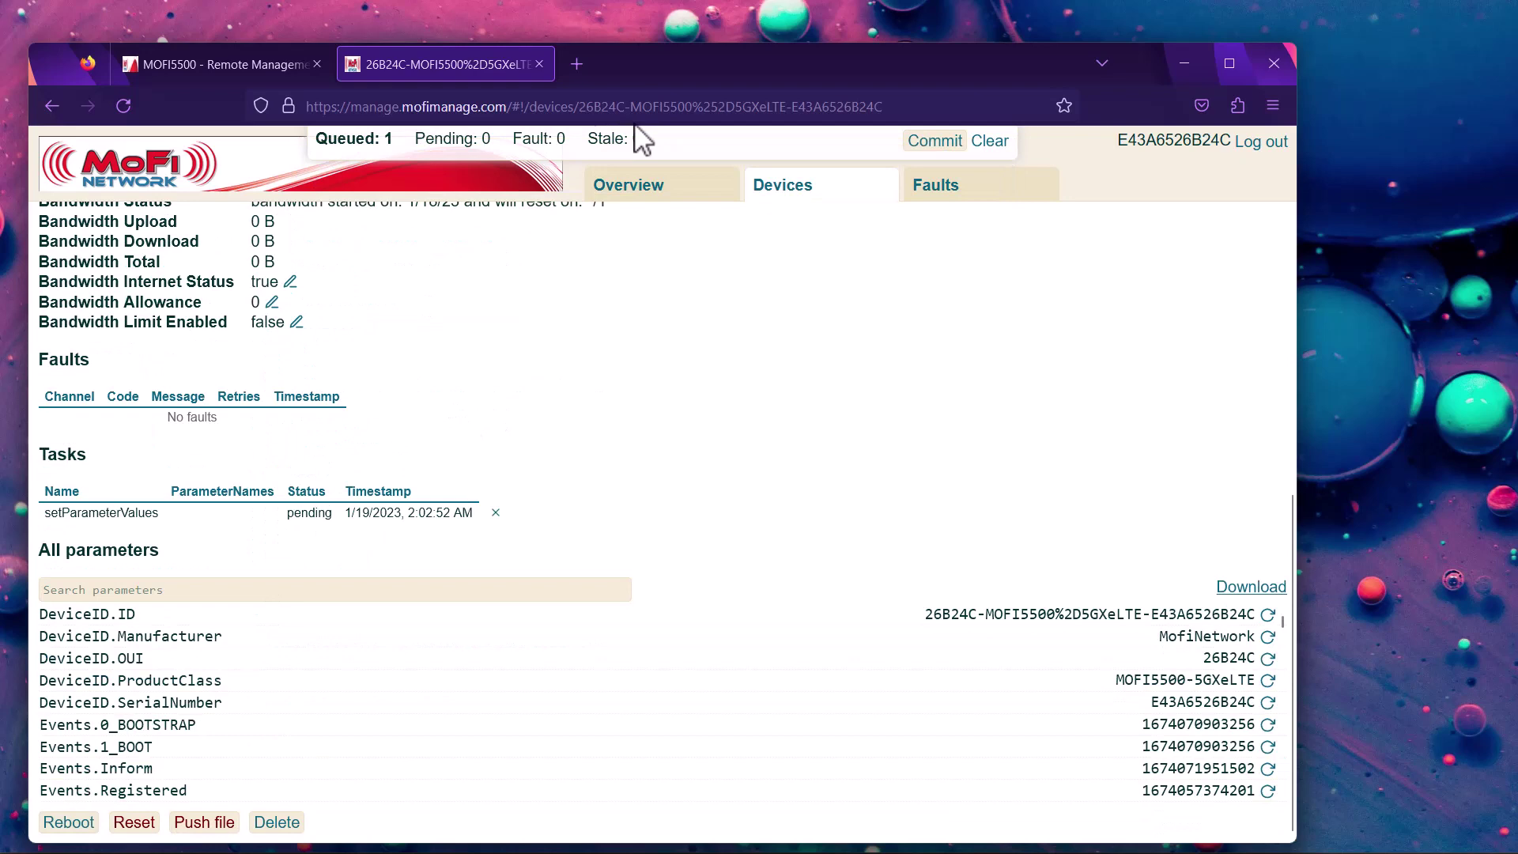
pyautogui.moveTo(841, 159)
pyautogui.click(910, 144)
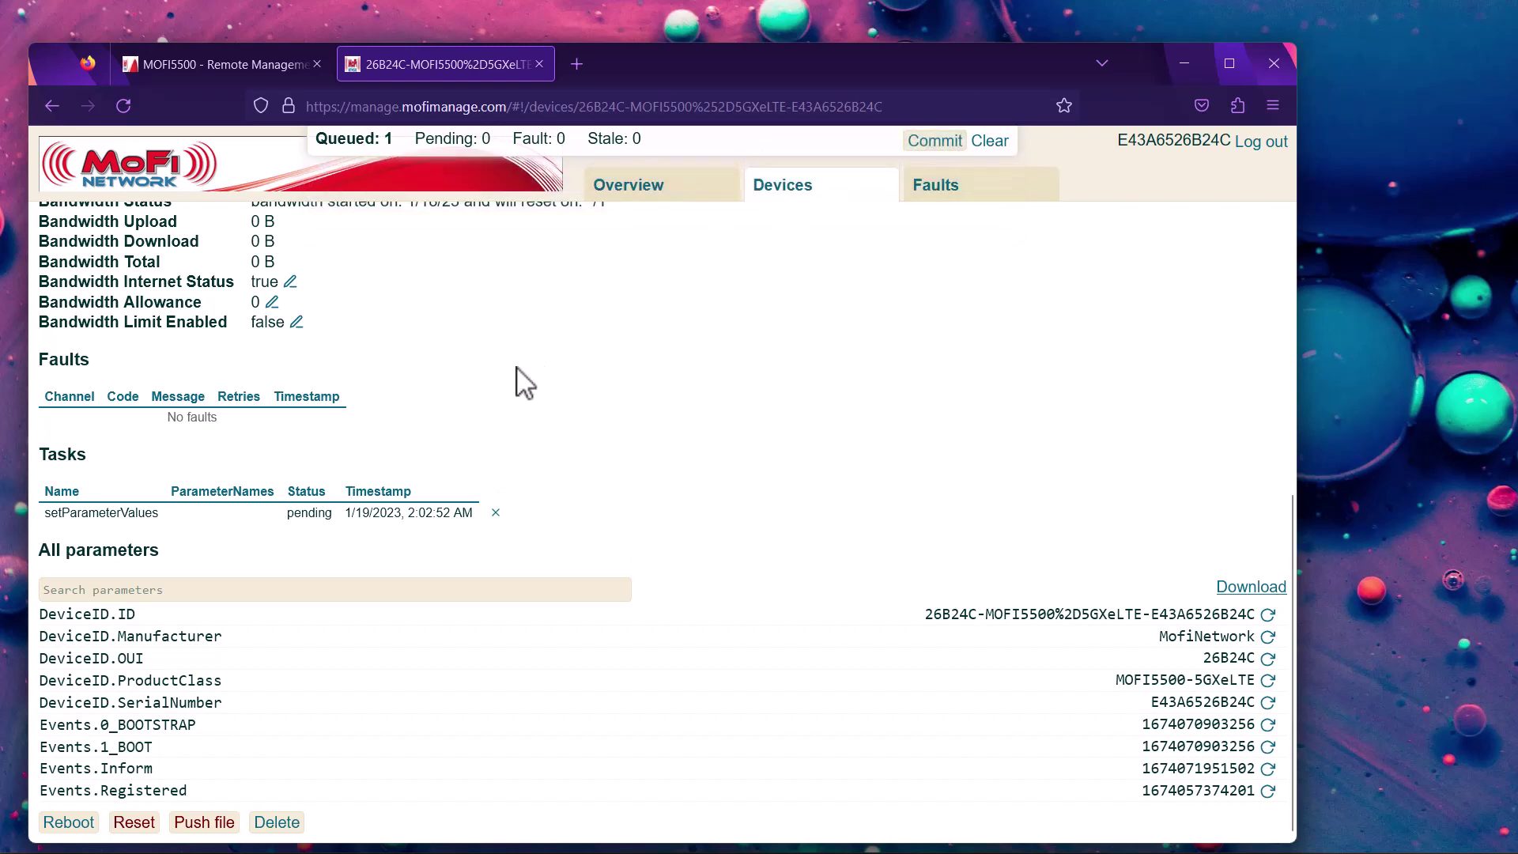
pyautogui.scroll(5, 518, 383)
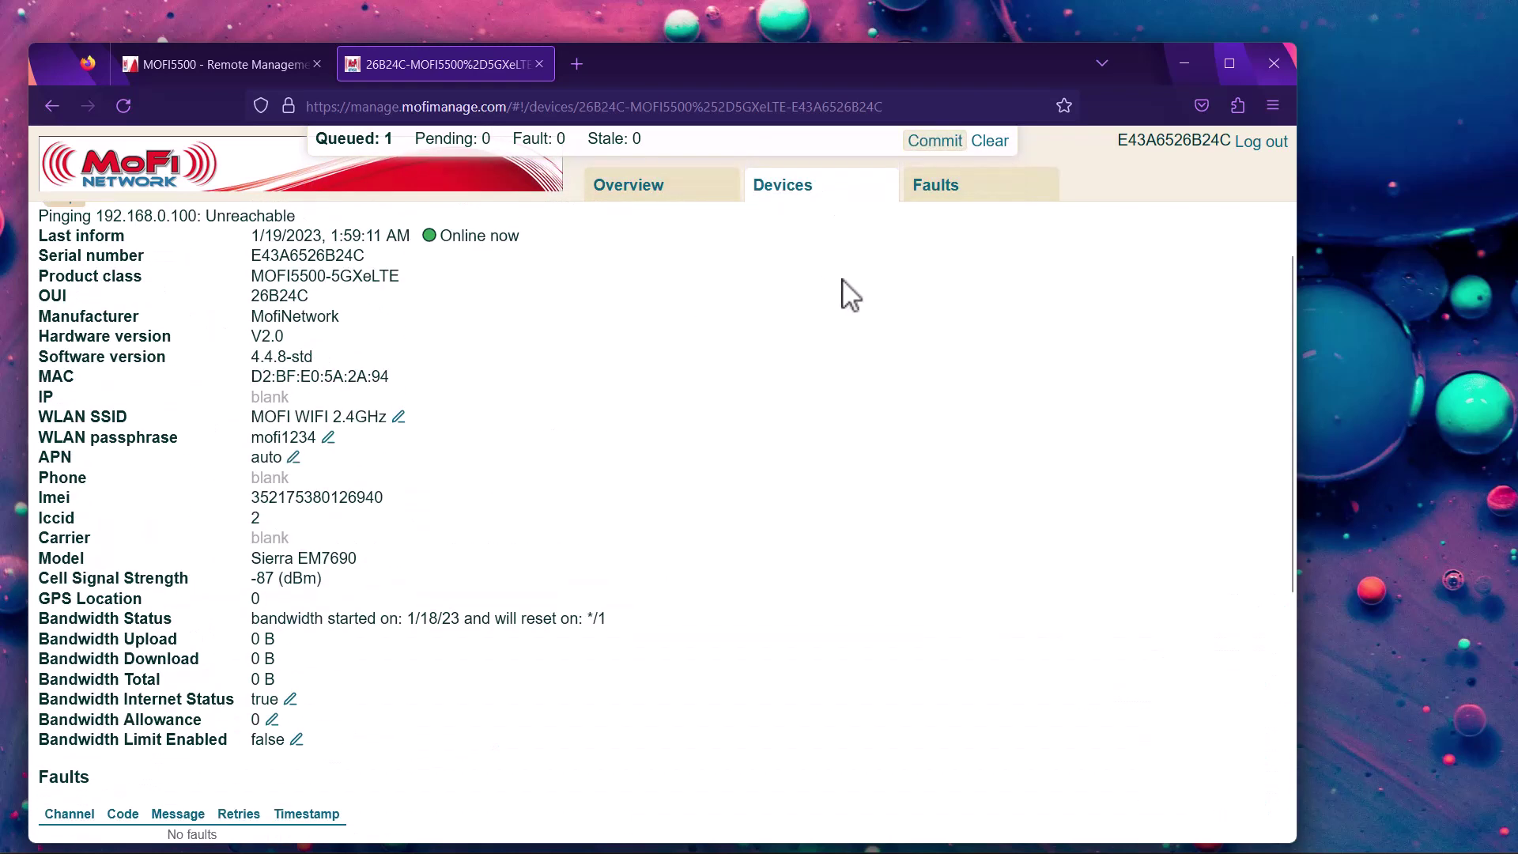
pyautogui.moveTo(858, 151)
pyautogui.scroll(1, 595, 407)
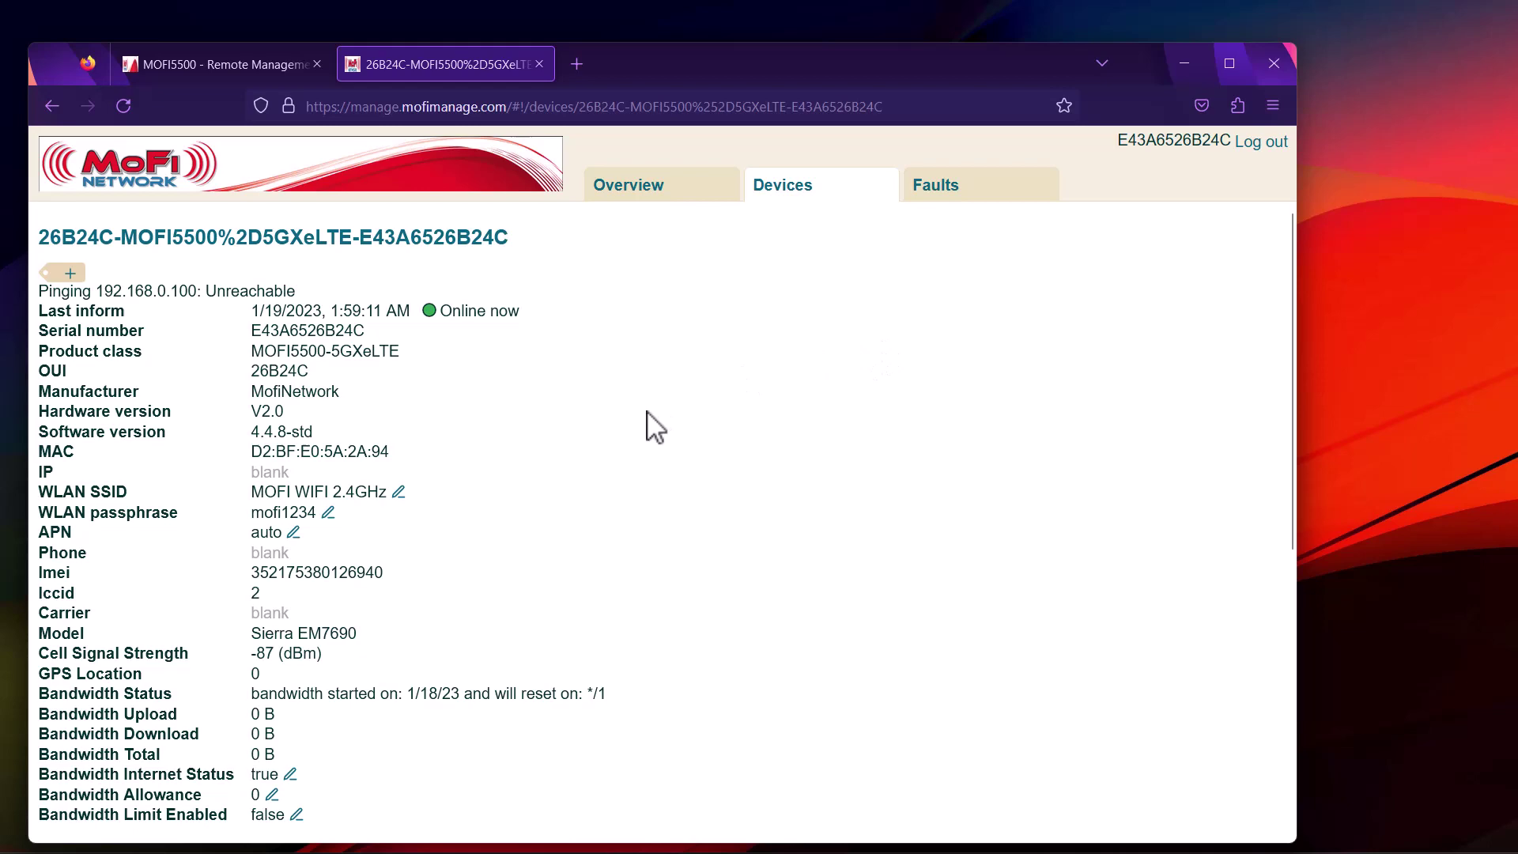
pyautogui.scroll(-3, 573, 479)
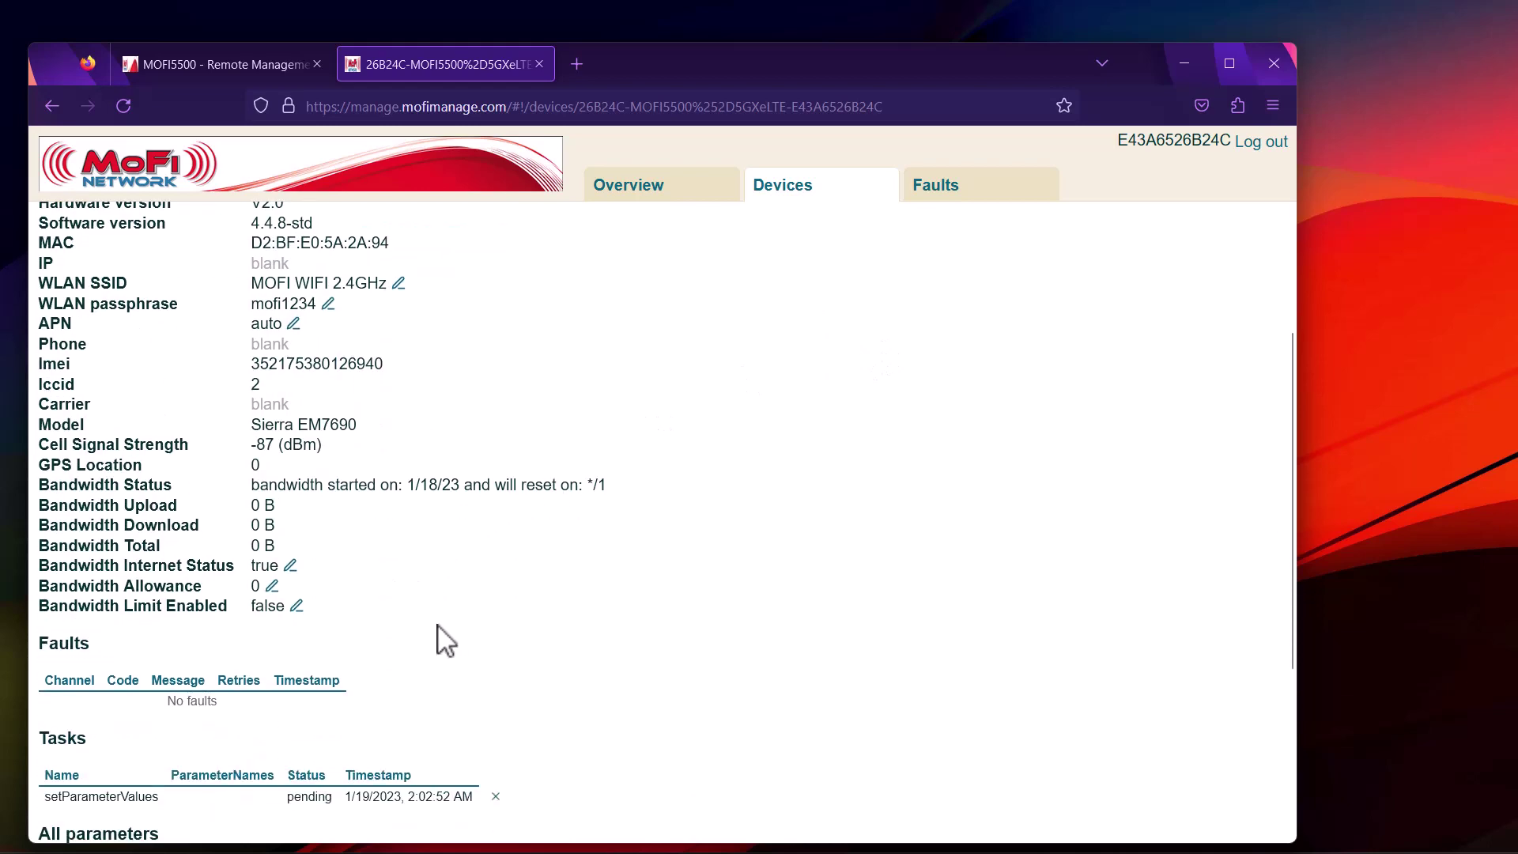
# Set Bandwidth Limit Enabled to true and commit the change to the router
pyautogui.click(297, 606)
pyautogui.click(346, 192)
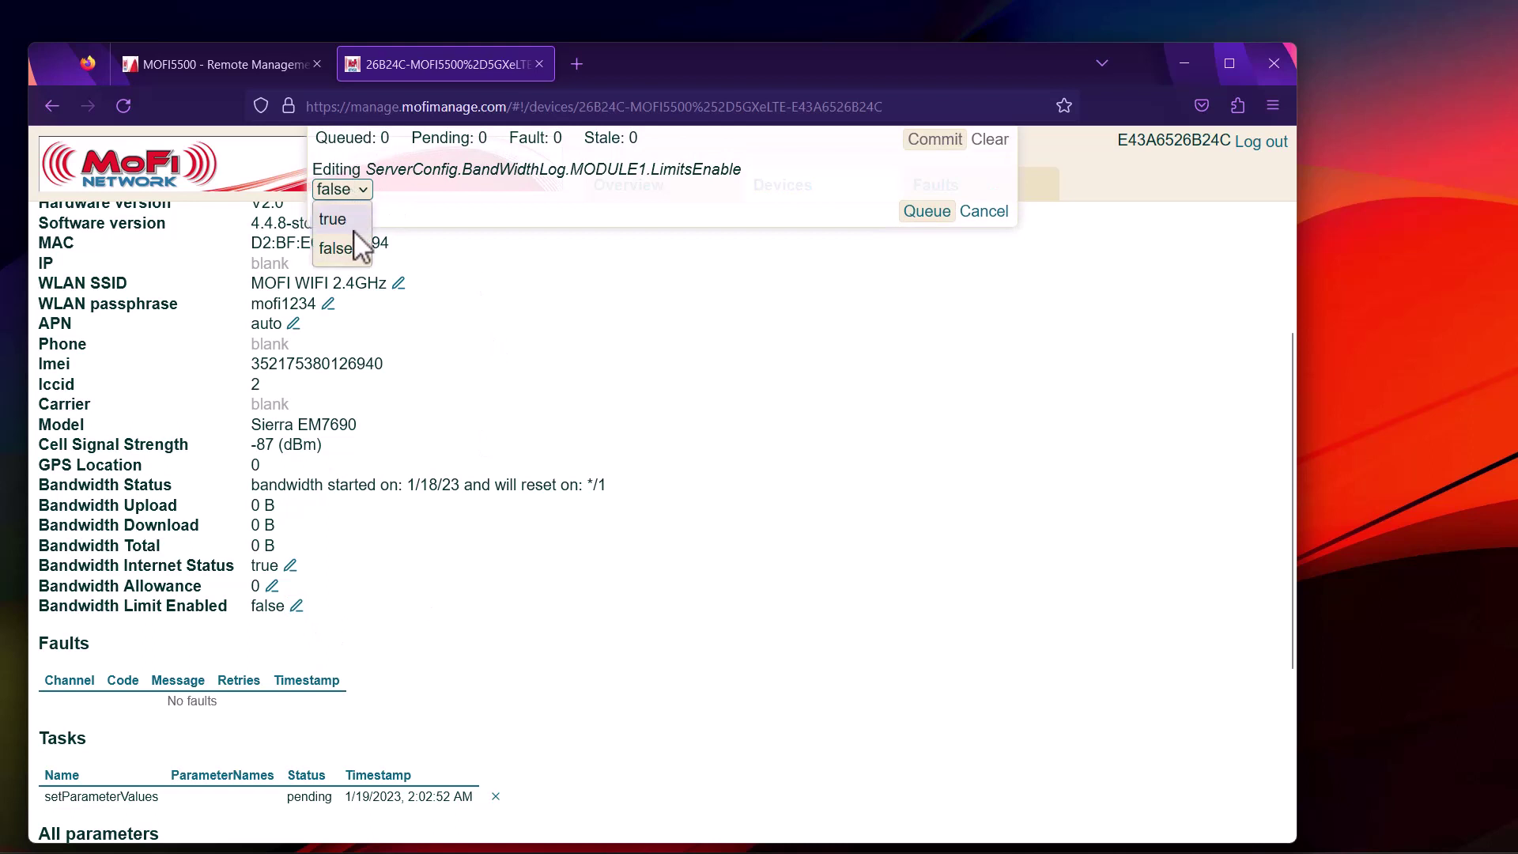
pyautogui.click(354, 225)
pyautogui.click(925, 212)
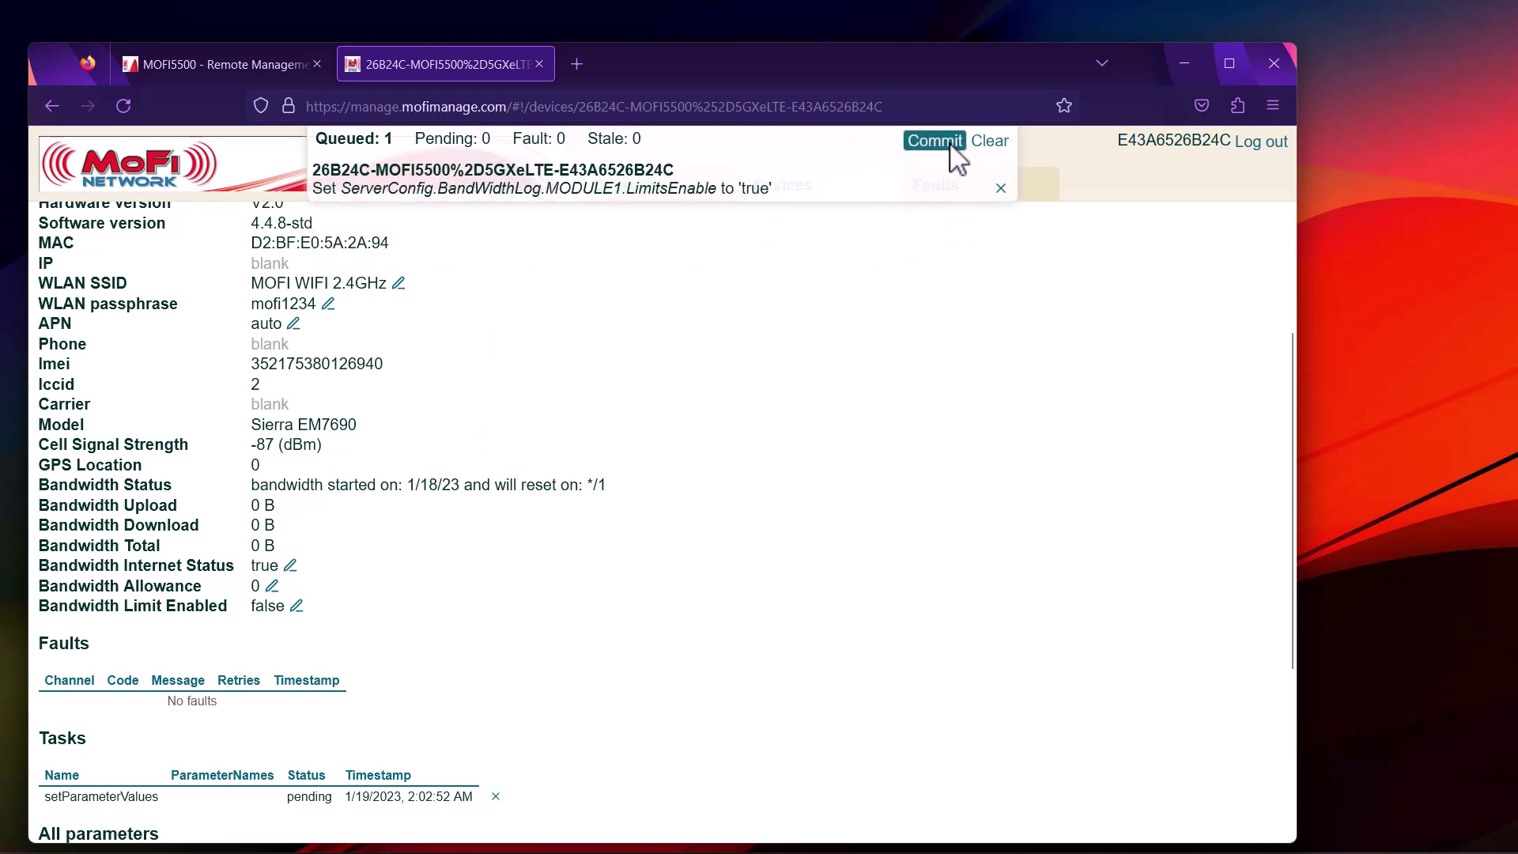
pyautogui.click(925, 143)
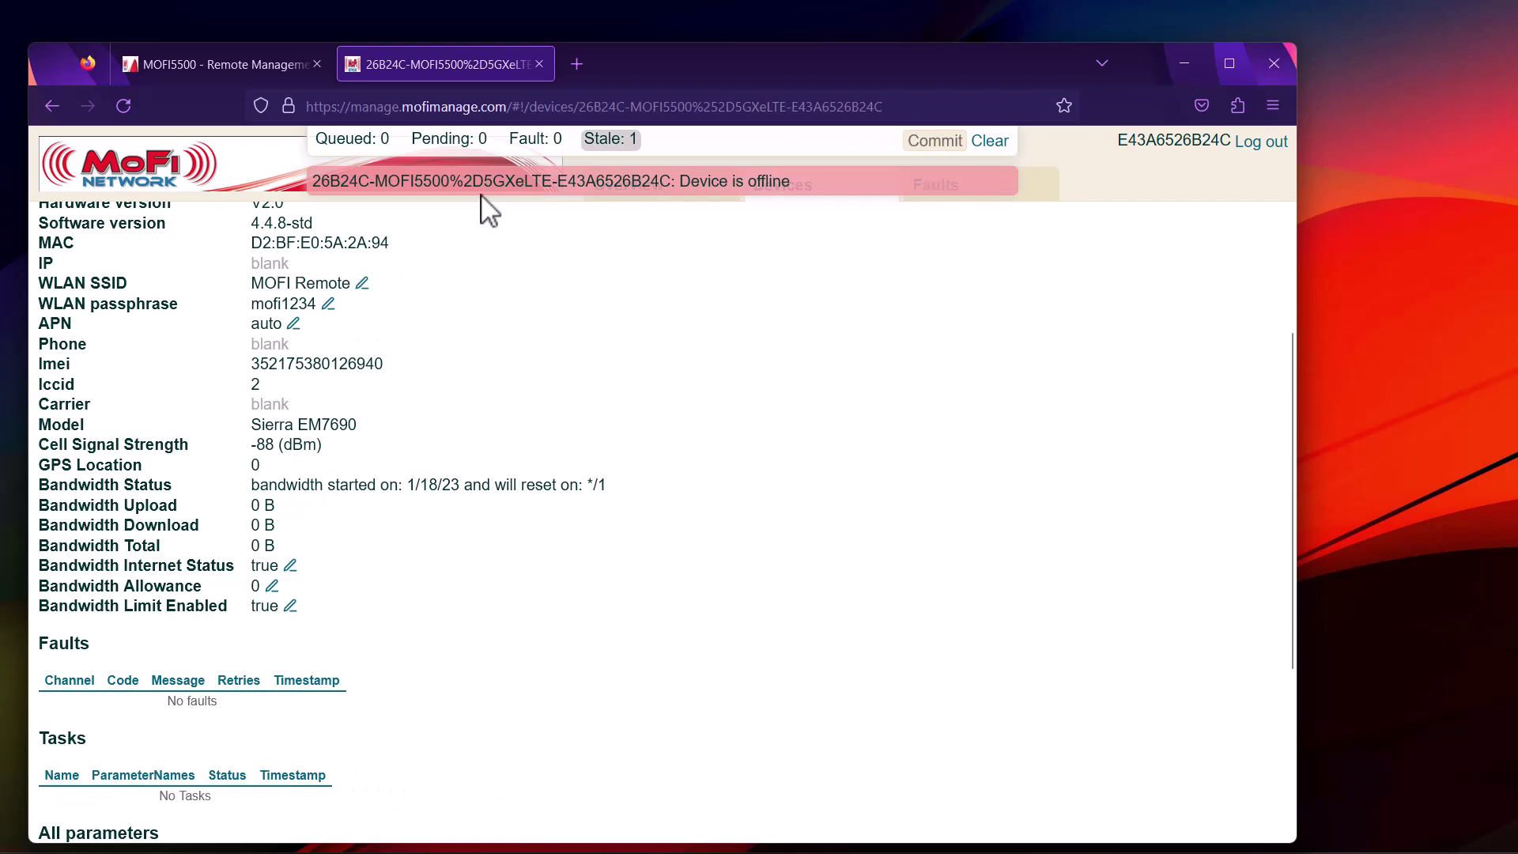
# Open the Bandwidth Allowance value for editing, then cancel without changing it
pyautogui.scroll(2, 427, 450)
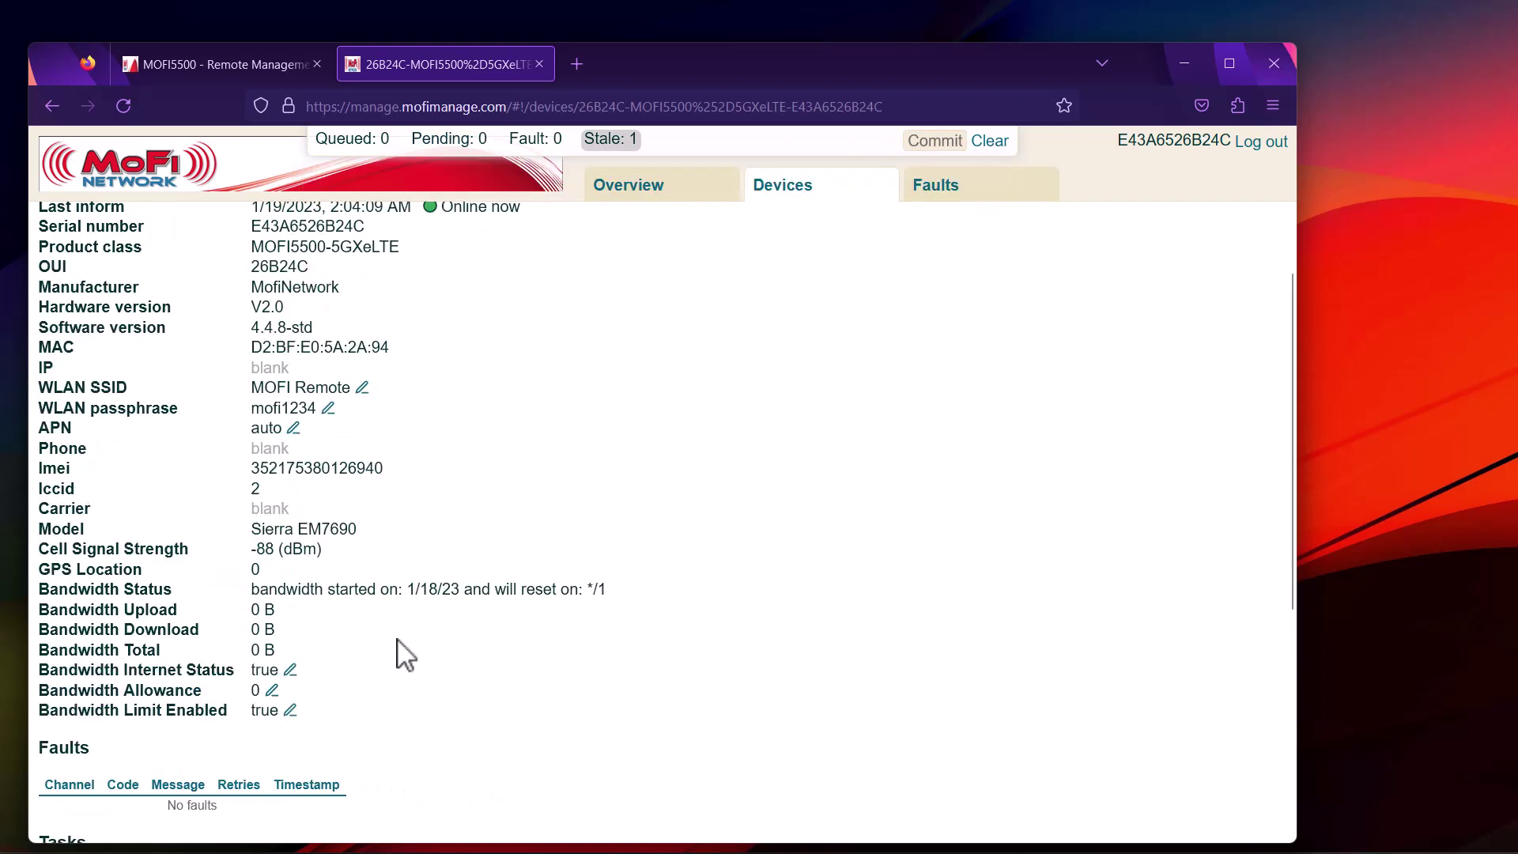
pyautogui.click(273, 689)
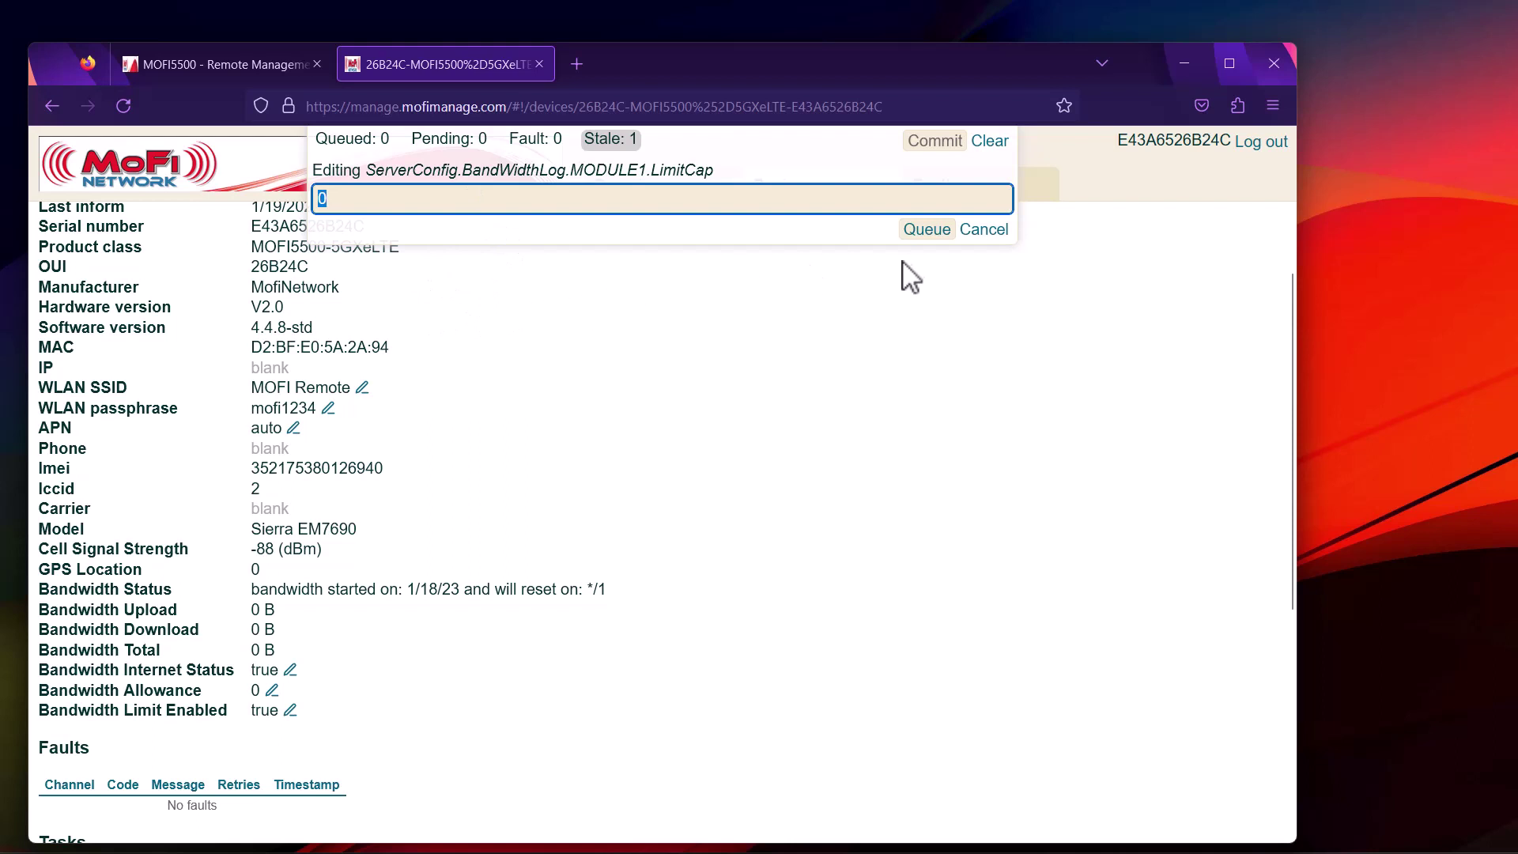
pyautogui.click(984, 230)
pyautogui.scroll(2, 542, 349)
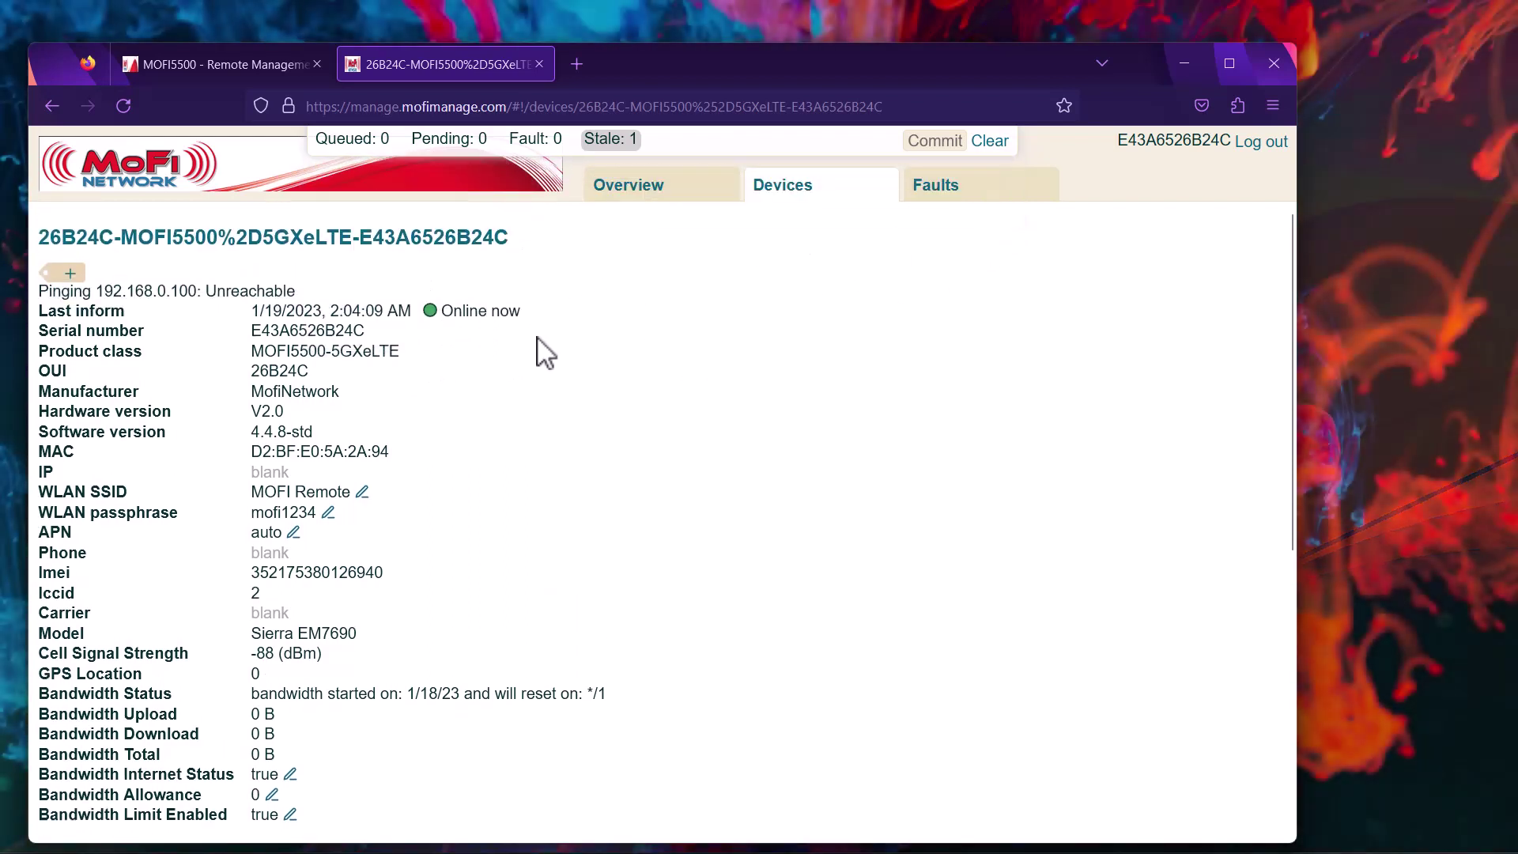